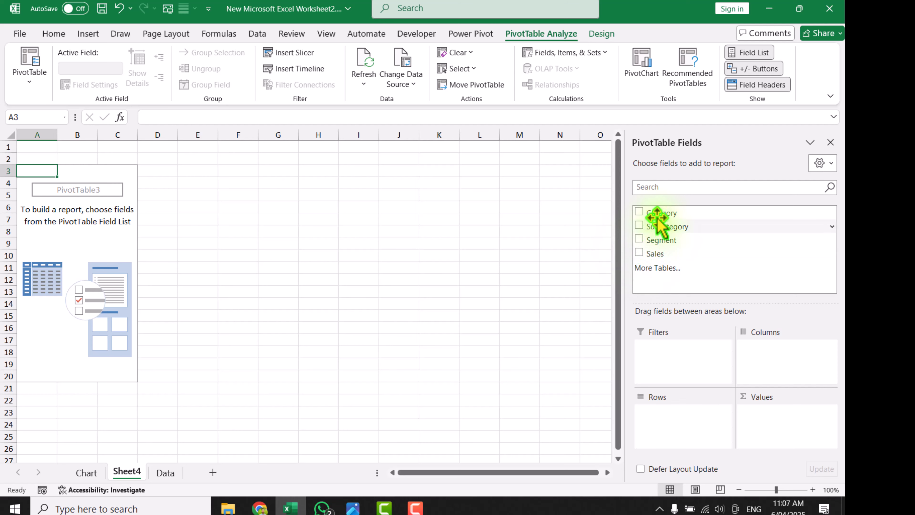
Build the PivotTable with Category, Subcategory and Segment as rows, and add Sales three times as values
left_click_drag(659, 212, 688, 425)
left_click_drag(659, 226, 664, 427)
left_click(659, 240)
left_click_drag(657, 253, 768, 419)
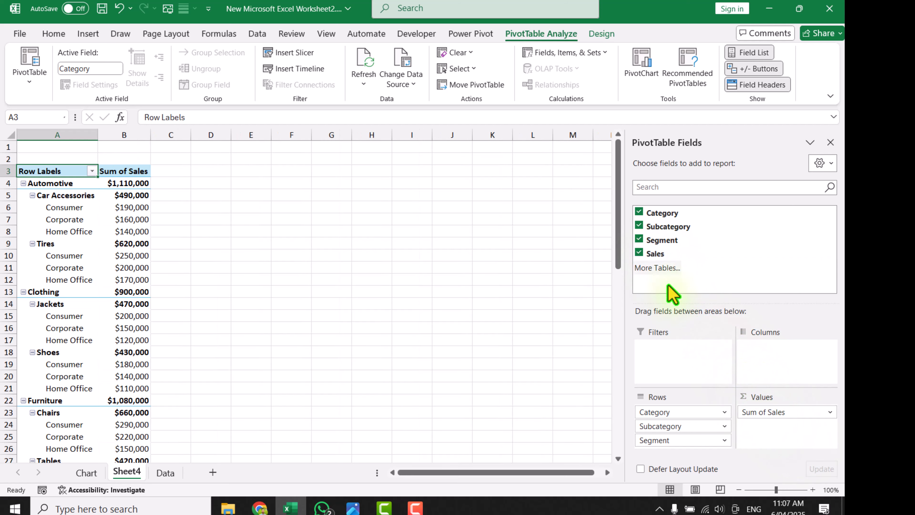
left_click_drag(656, 252, 775, 437)
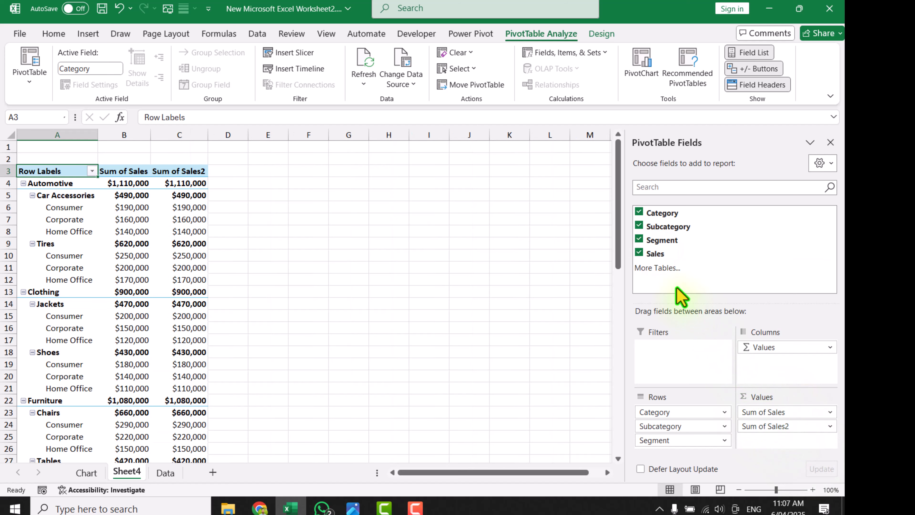
left_click_drag(658, 249, 773, 450)
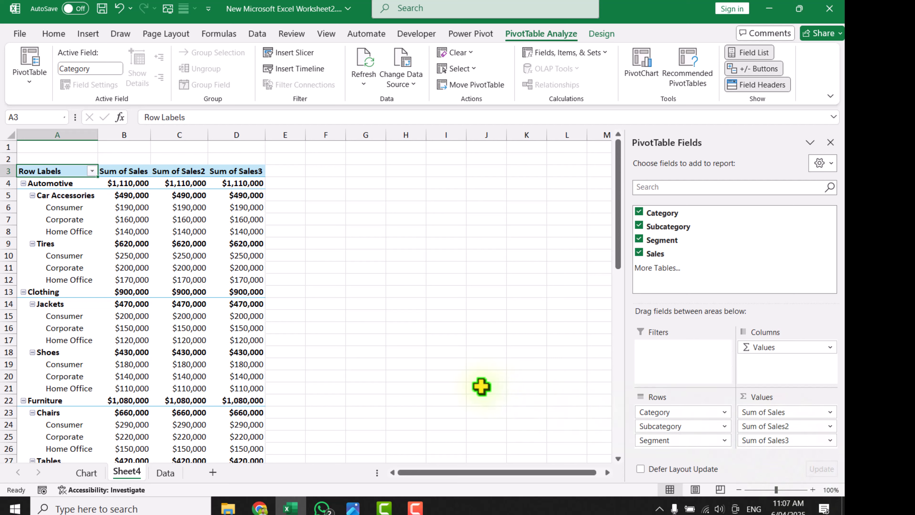
Show the second Sales value column as % of Grand Total
left_click(197, 206)
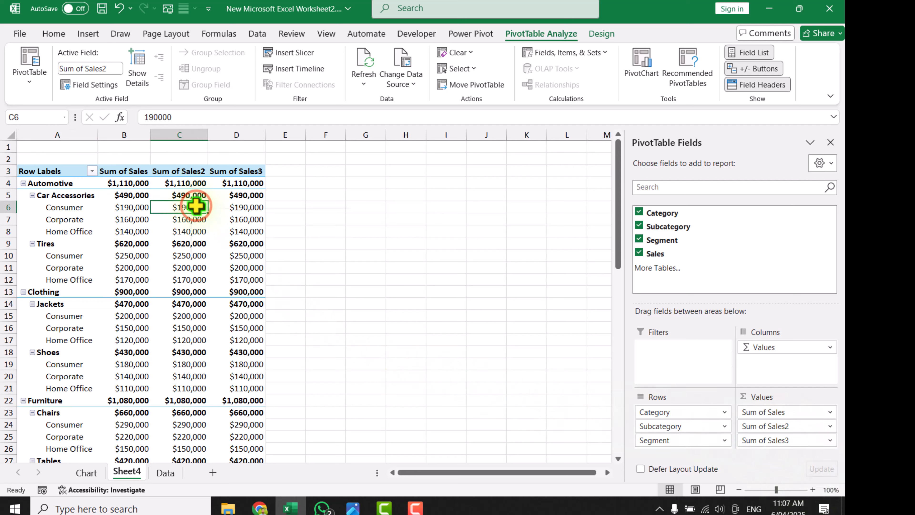
right_click(196, 206)
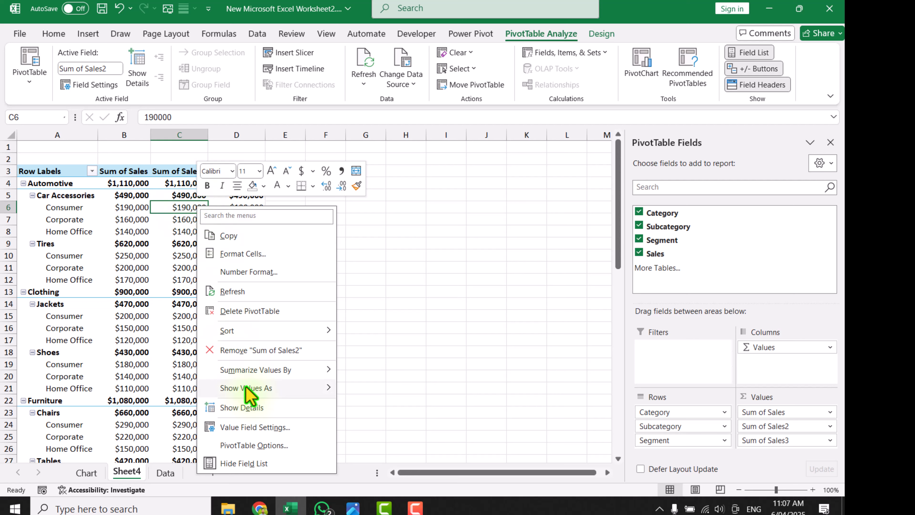
mouse_move(245, 388)
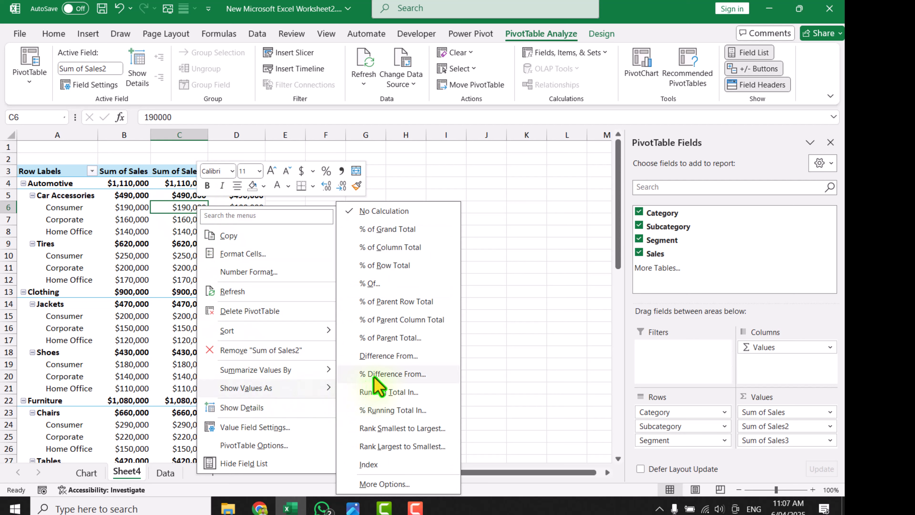
left_click(365, 231)
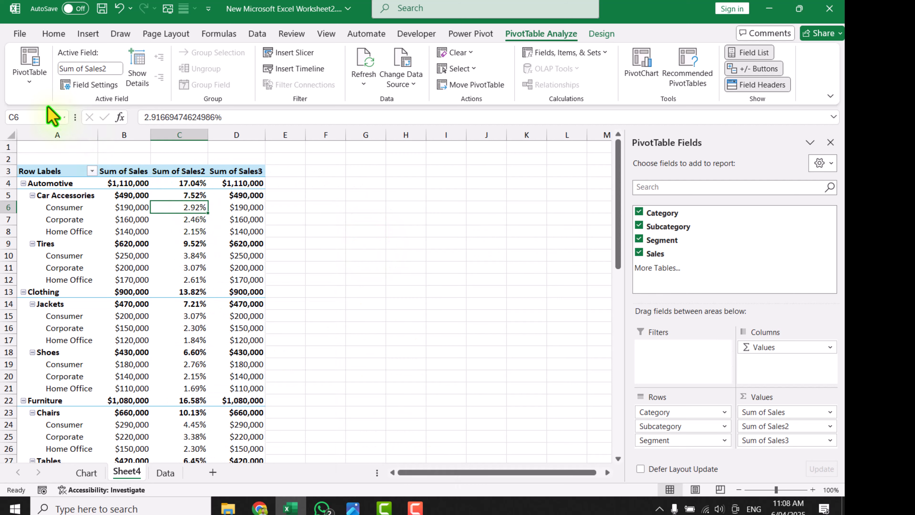
Turn off autofitting of column widths on update in the PivotTable options
left_click(31, 88)
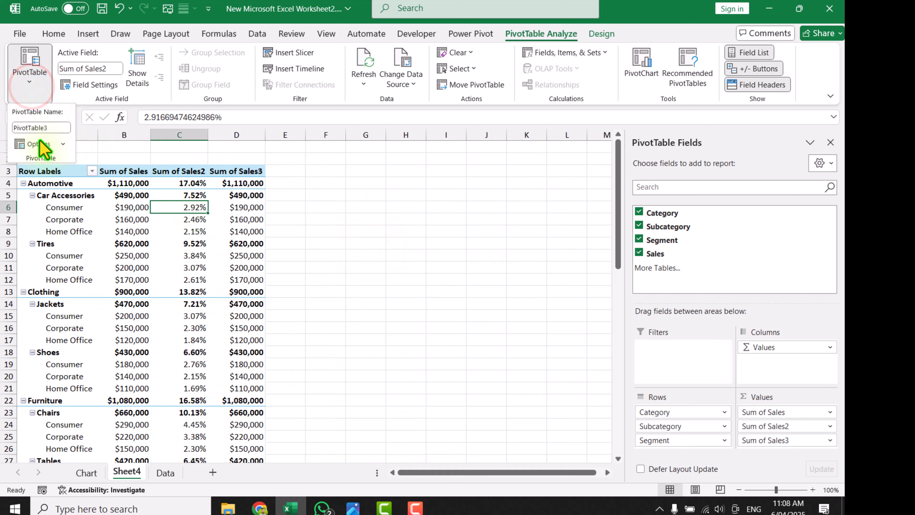
left_click(32, 144)
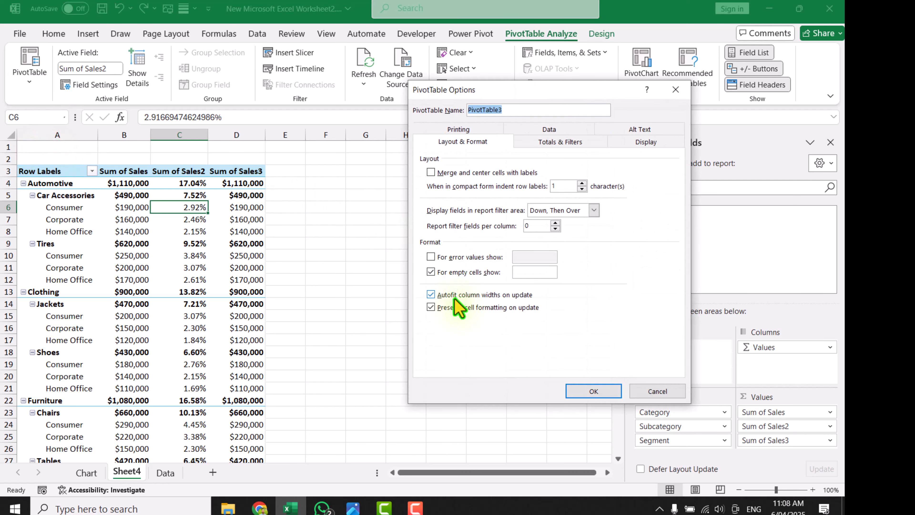
left_click(450, 295)
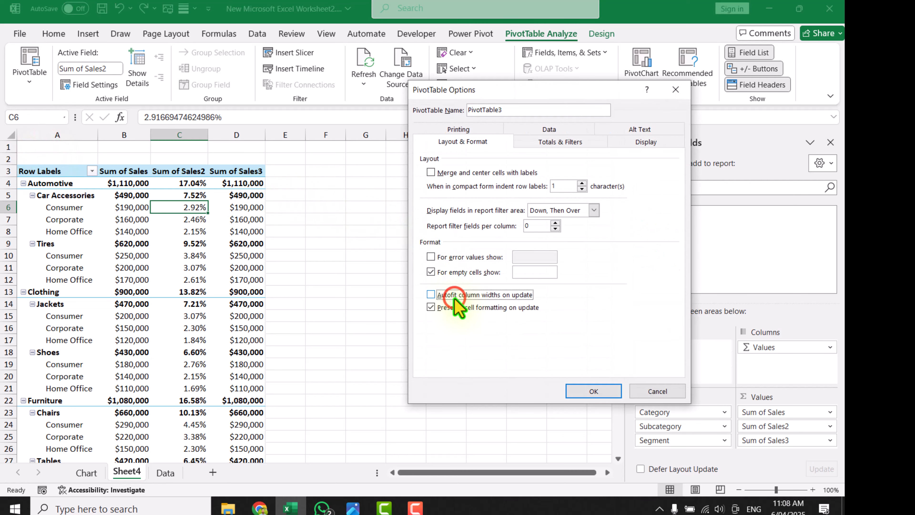
left_click(582, 392)
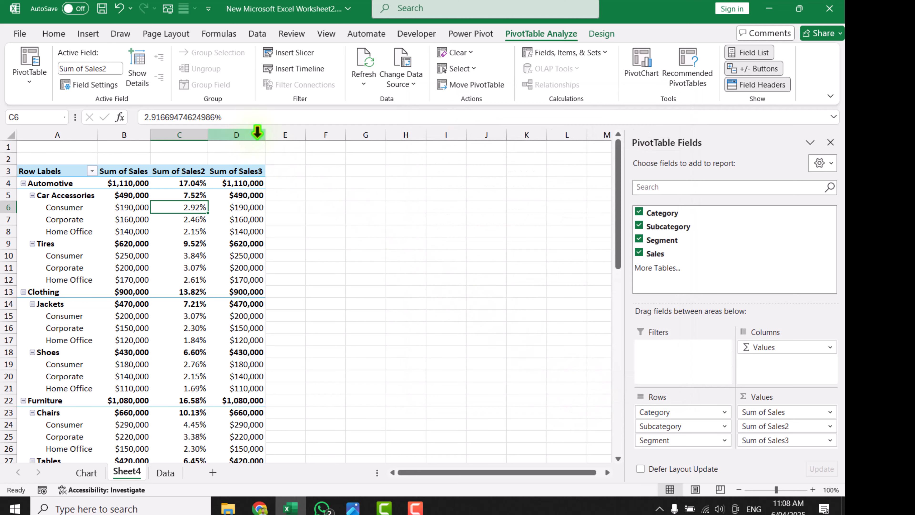
Widen column D to several times its width and increase the height of all rows in the sheet
left_click_drag(263, 138, 417, 149)
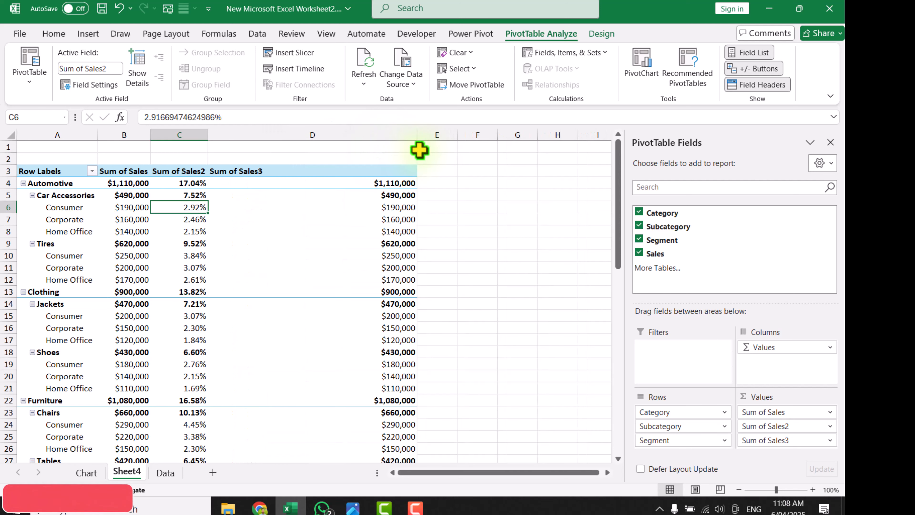
left_click(11, 135)
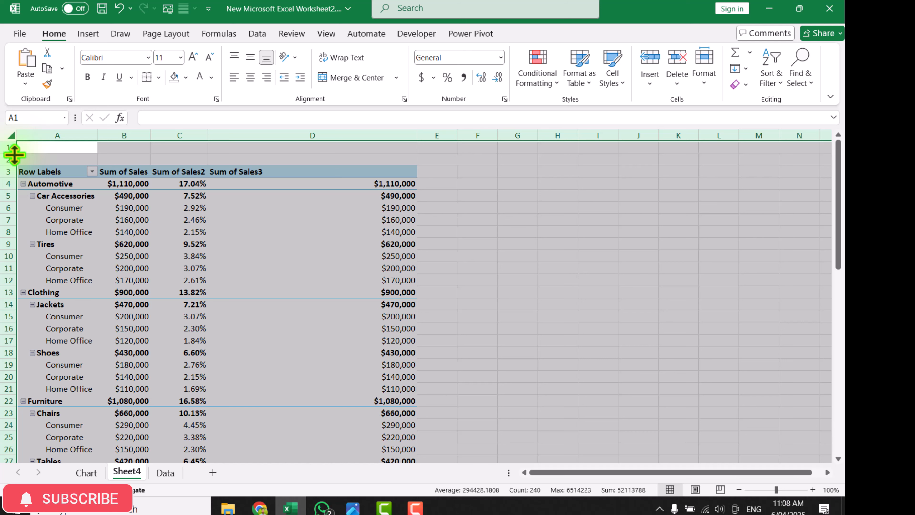
left_click_drag(14, 154, 19, 162)
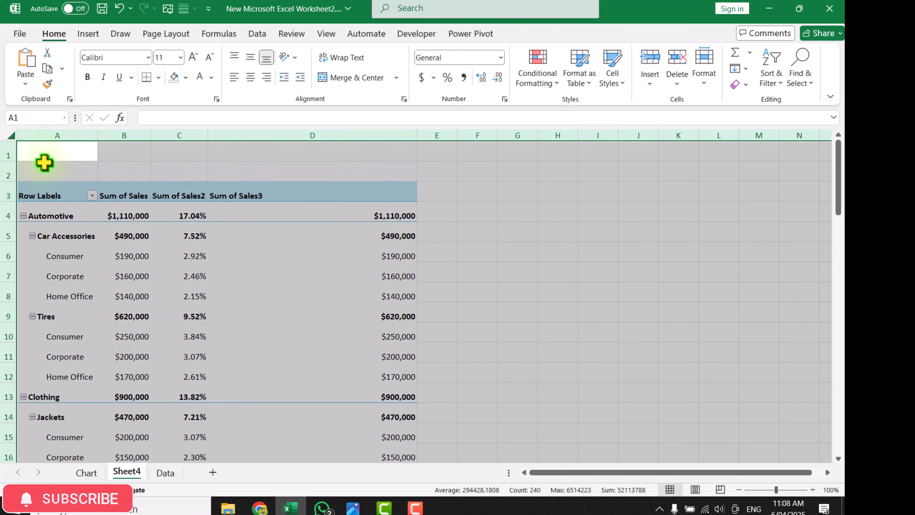
Rename the first value header Total Amount and the second %, and make the third header blank
left_click(115, 194)
left_click(115, 195)
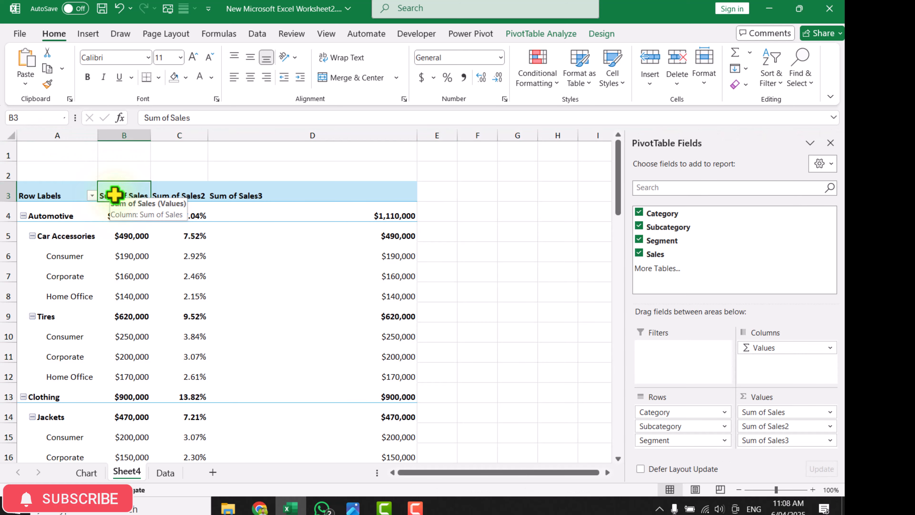
type("Total")
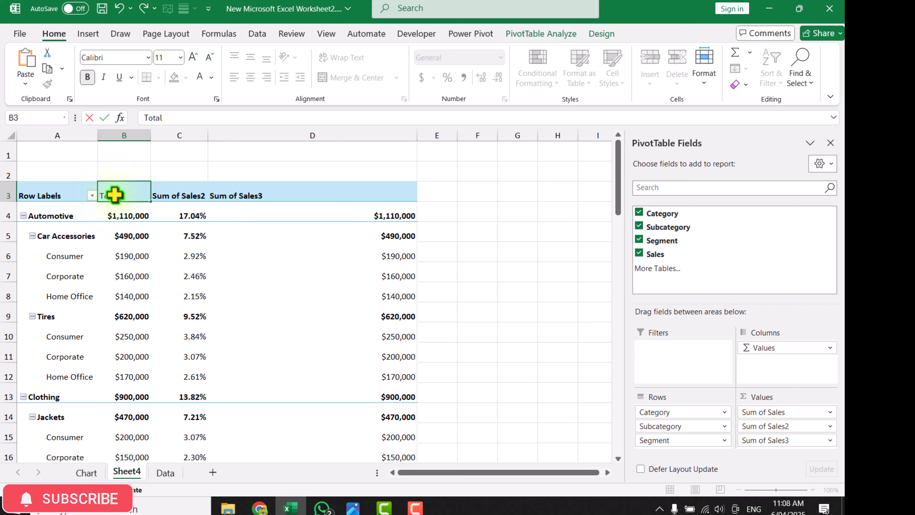
type(" Amount")
key("Tab")
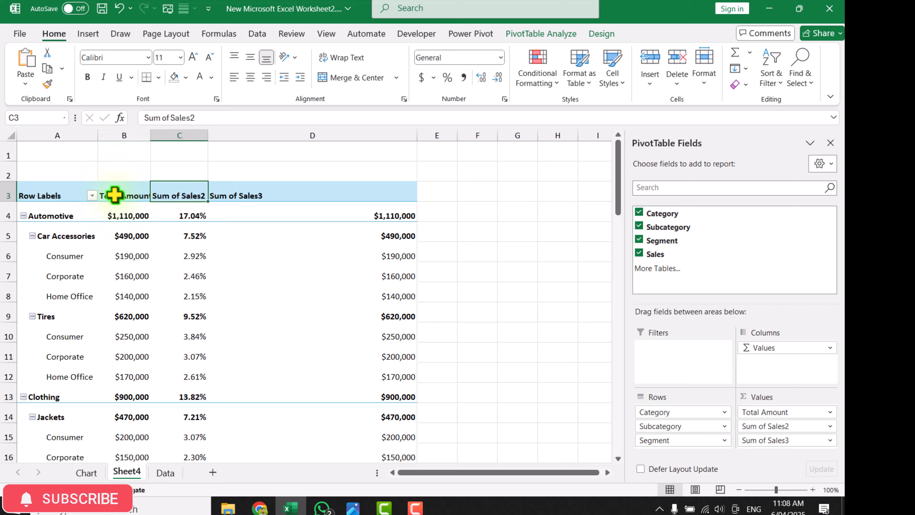
type("%")
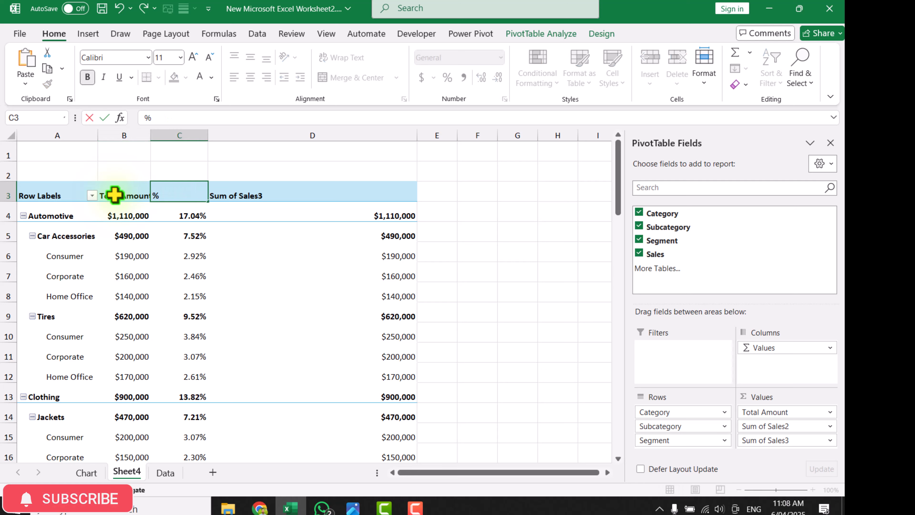
key("Tab")
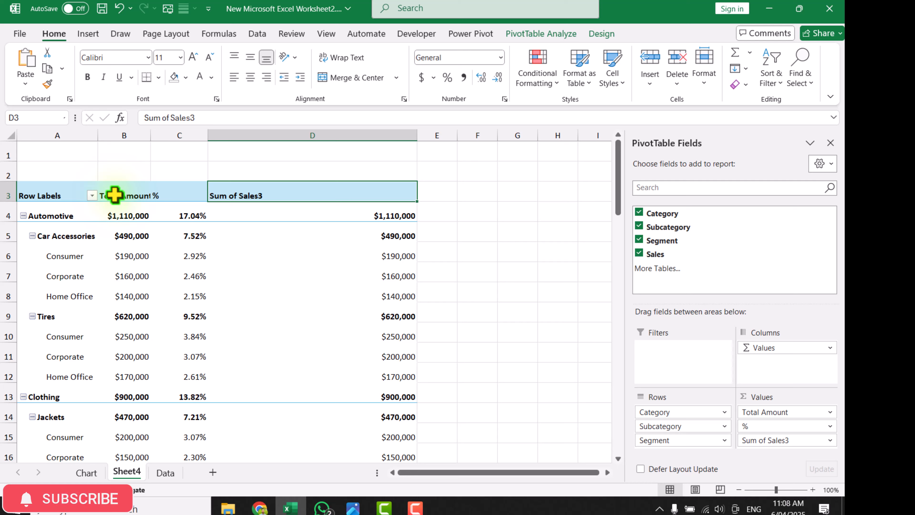
key("BackSpace")
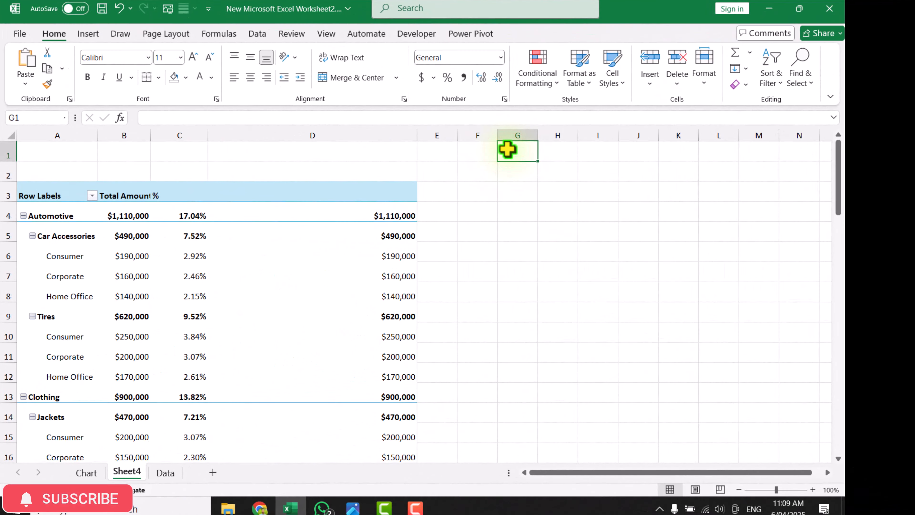
Add orange solid-fill data bars to the Automotive total in column D and extend the rule to all values for "Category"
left_click(393, 215)
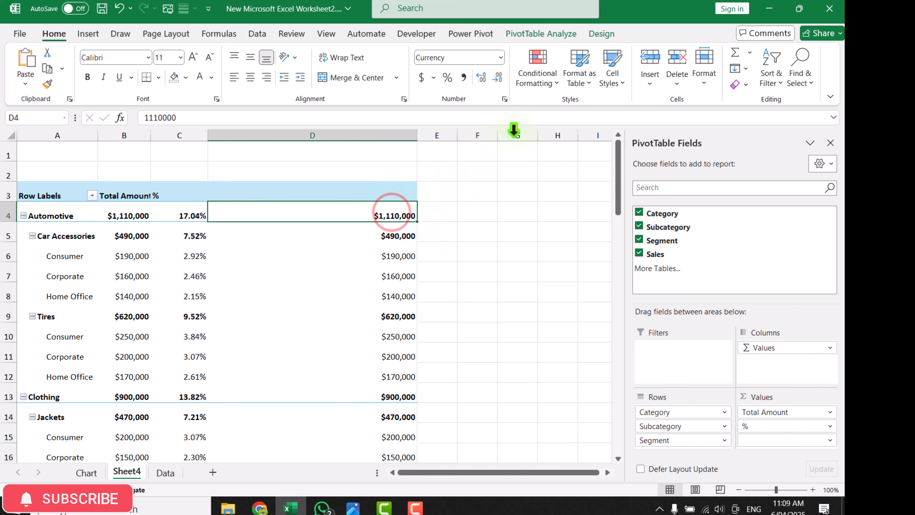
left_click(532, 82)
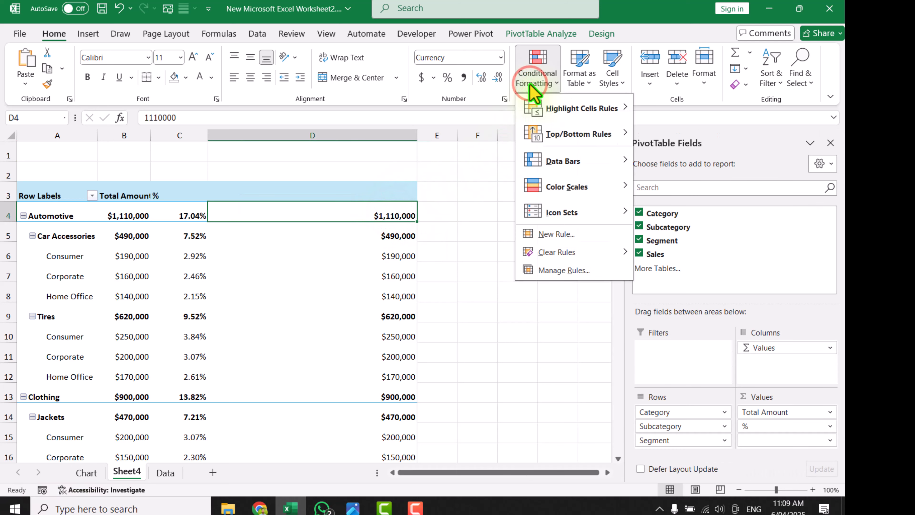
mouse_move(559, 160)
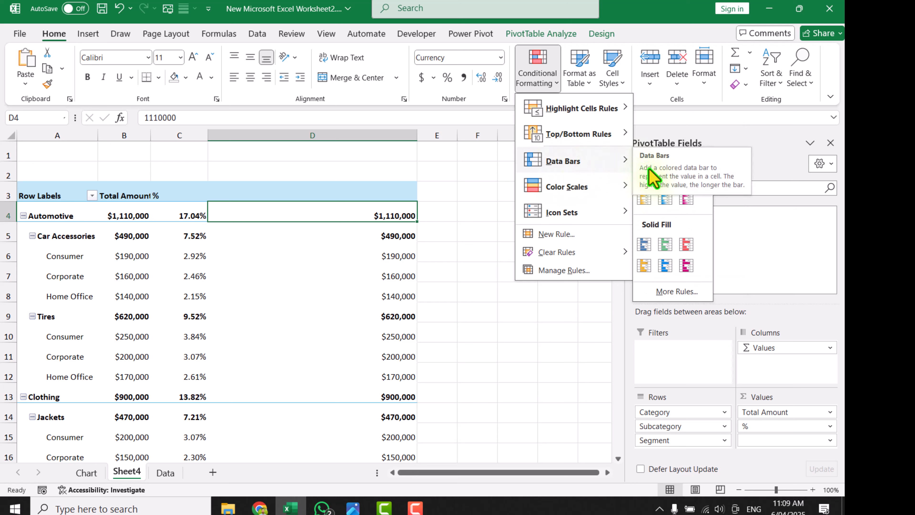
left_click(644, 265)
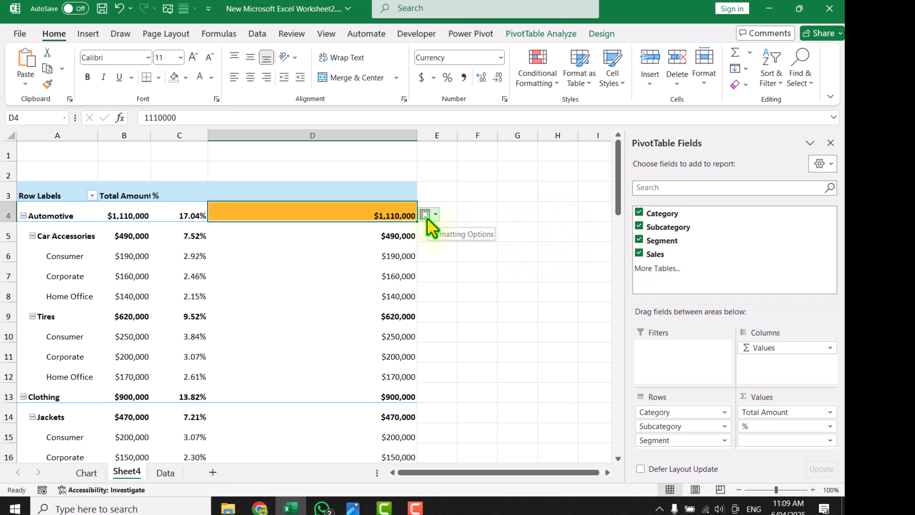
left_click(432, 216)
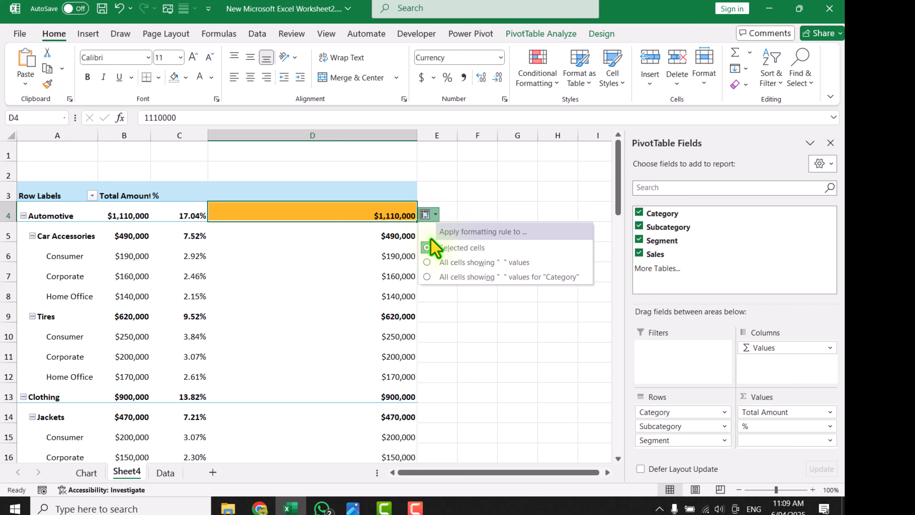
left_click(451, 277)
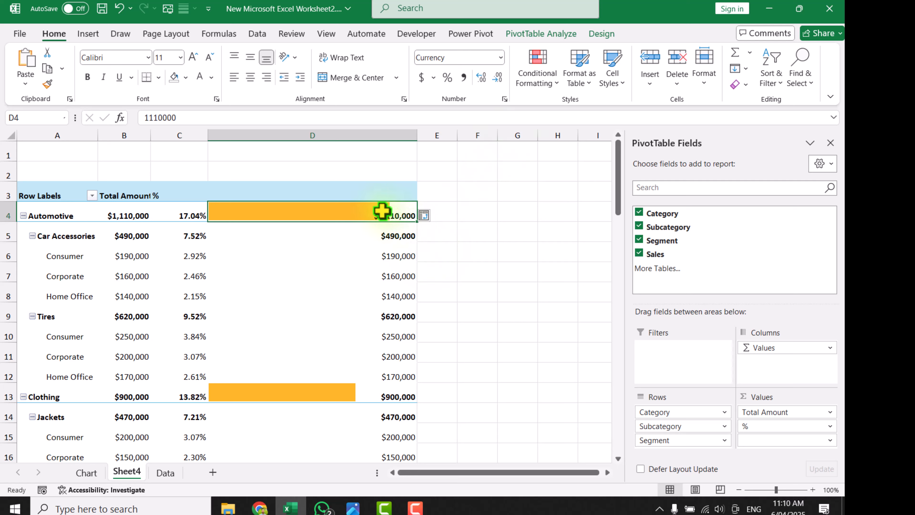
Open the orange data bar rule for editing and examine its scope, minimum and maximum types, and bar appearance
left_click(530, 81)
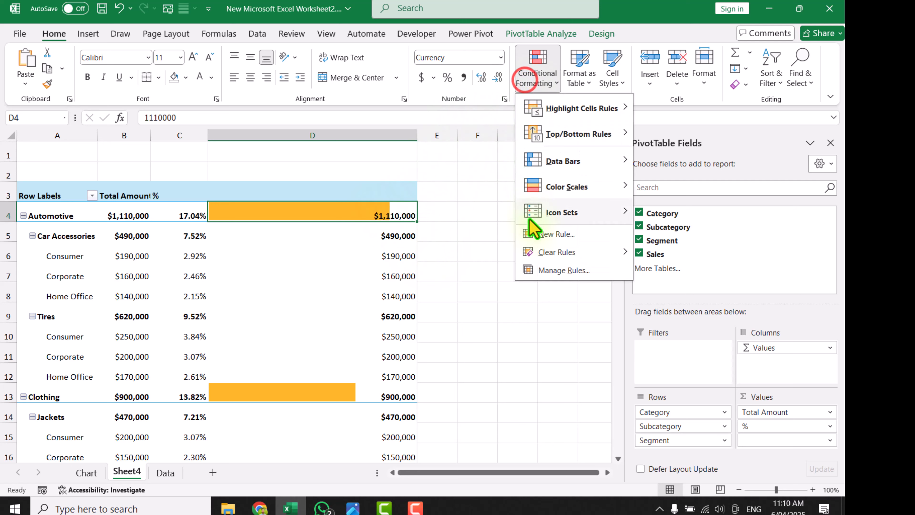
left_click(550, 269)
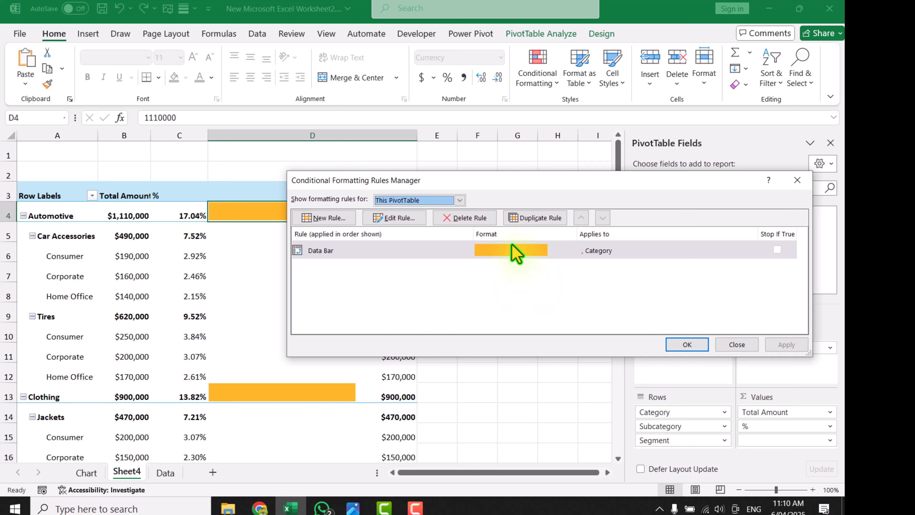
left_click(512, 249)
left_click(420, 218)
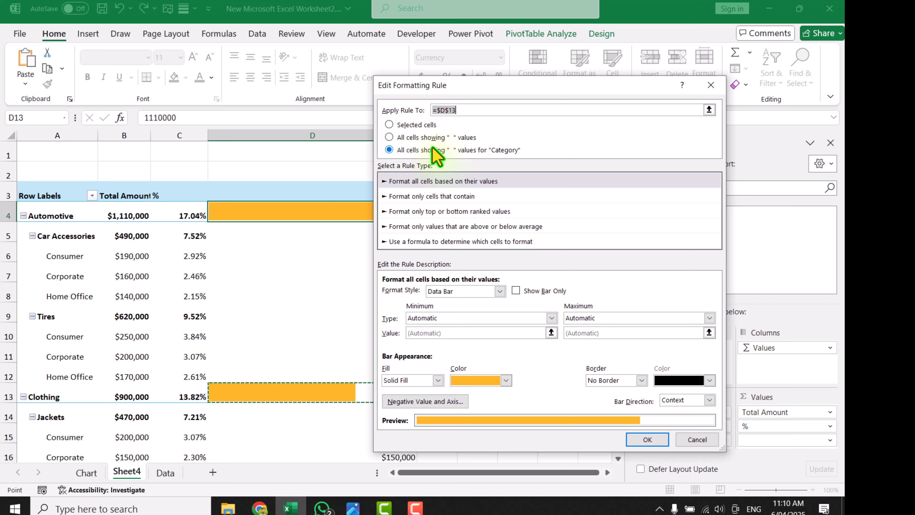
left_click(648, 439)
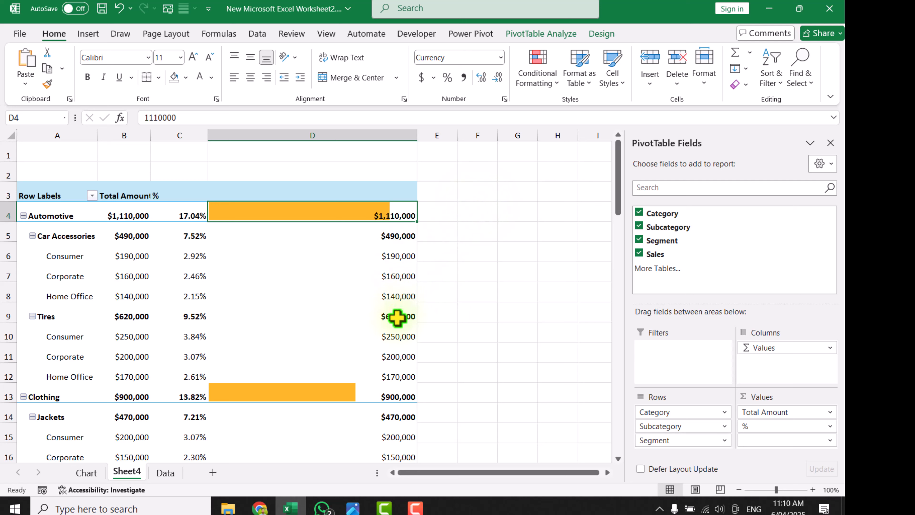
Add green gradient data bars to the Tires total in column D and extend the rule to all values for "Subcategory"
mouse_move(398, 317)
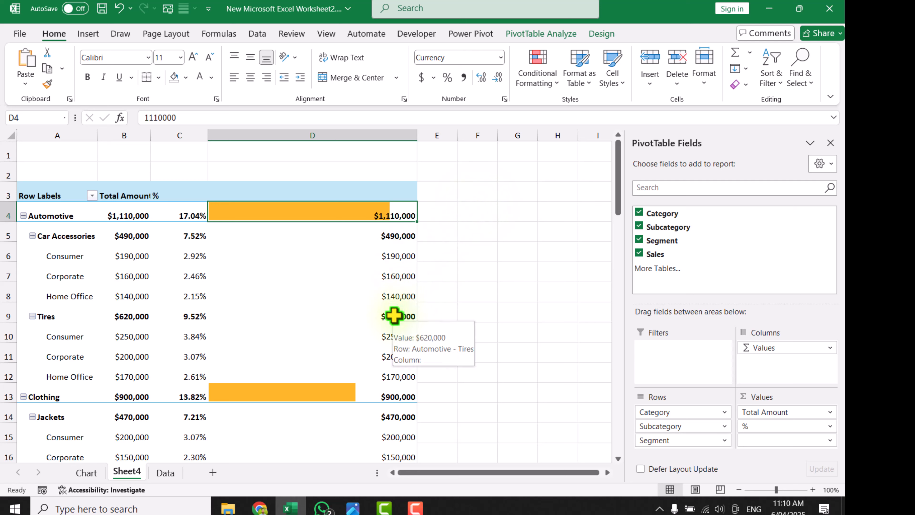
left_click(394, 316)
left_click(545, 74)
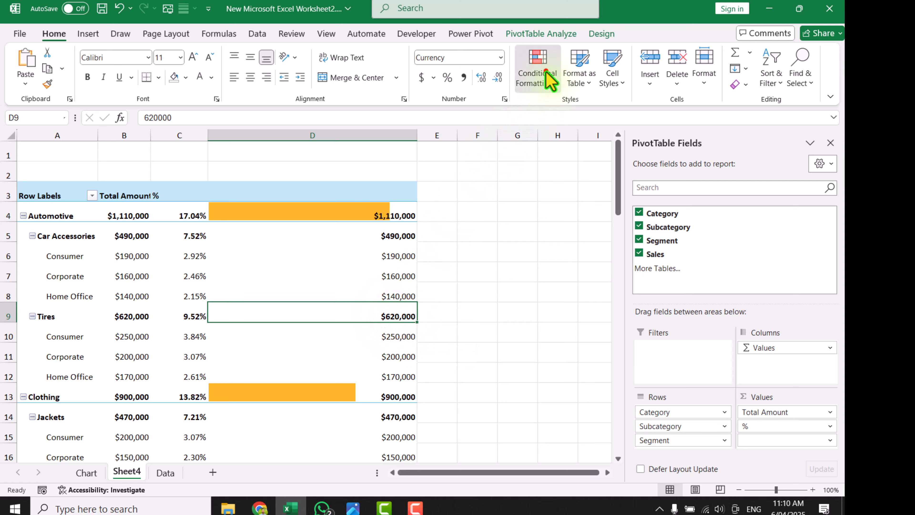
mouse_move(547, 97)
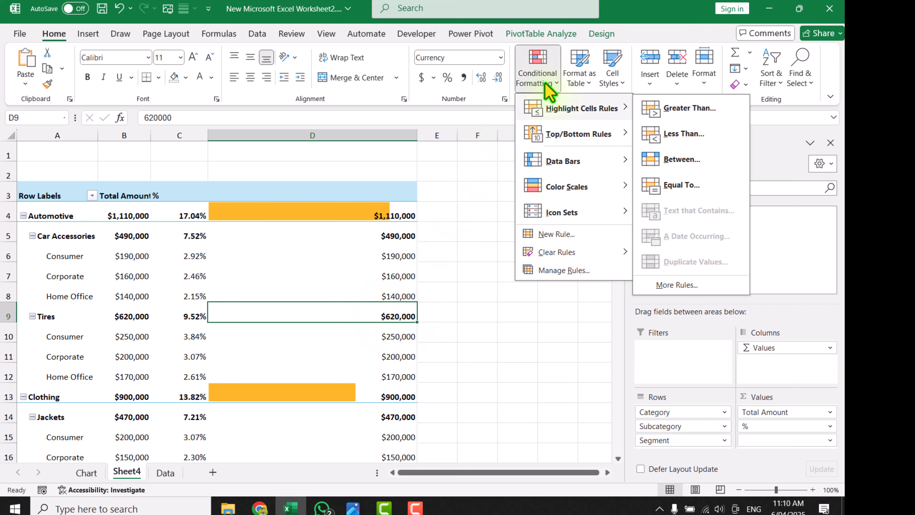
mouse_move(553, 156)
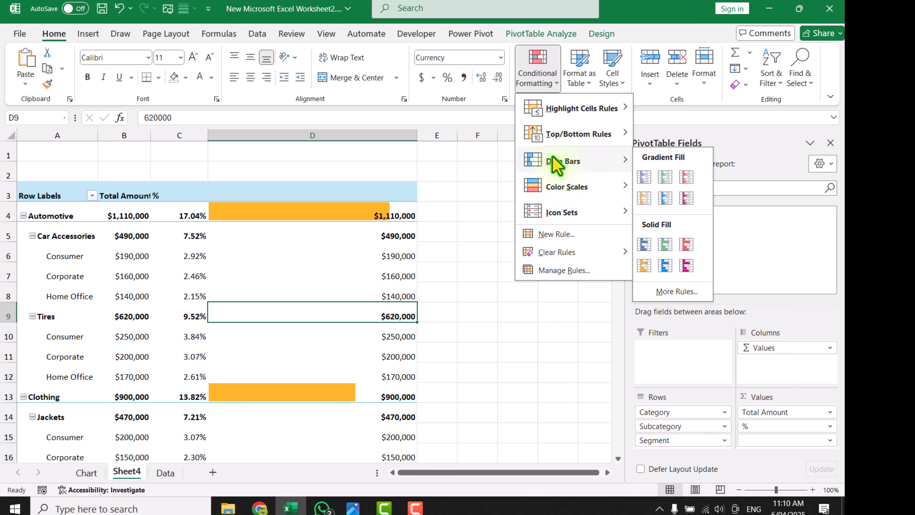
left_click(665, 179)
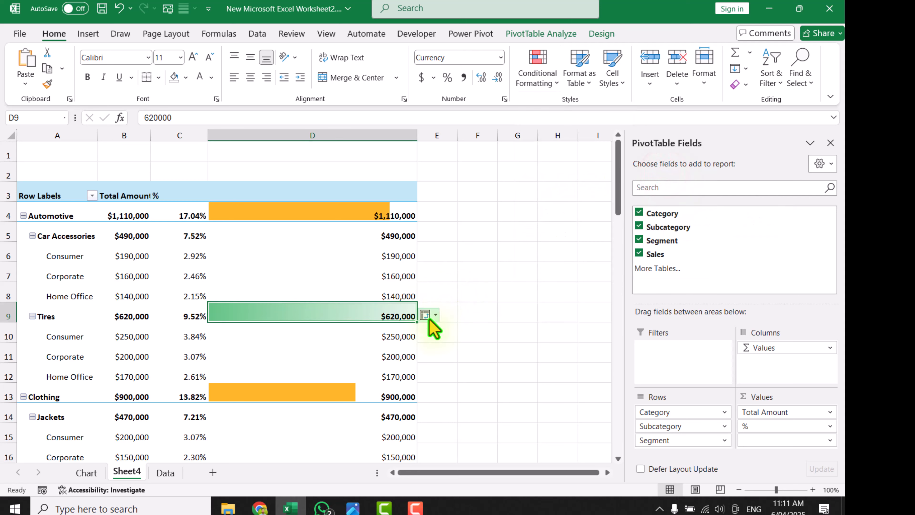
left_click(428, 316)
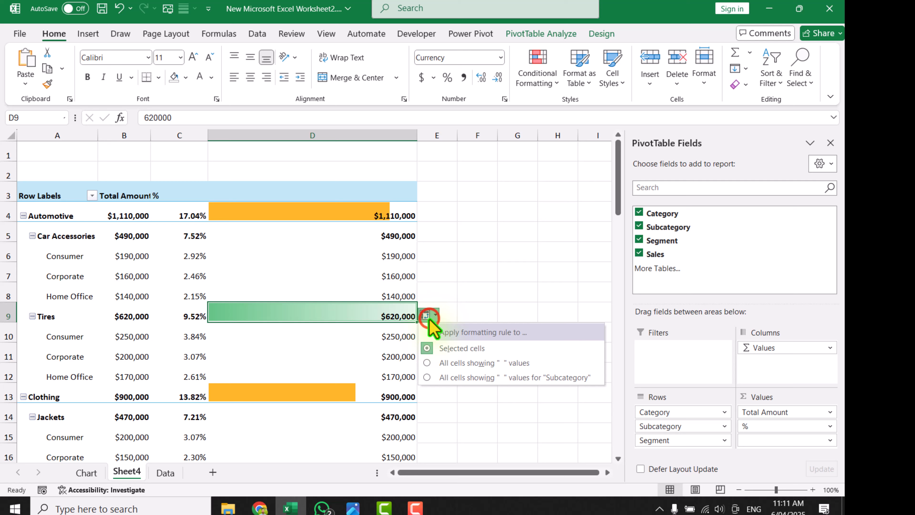
left_click(453, 378)
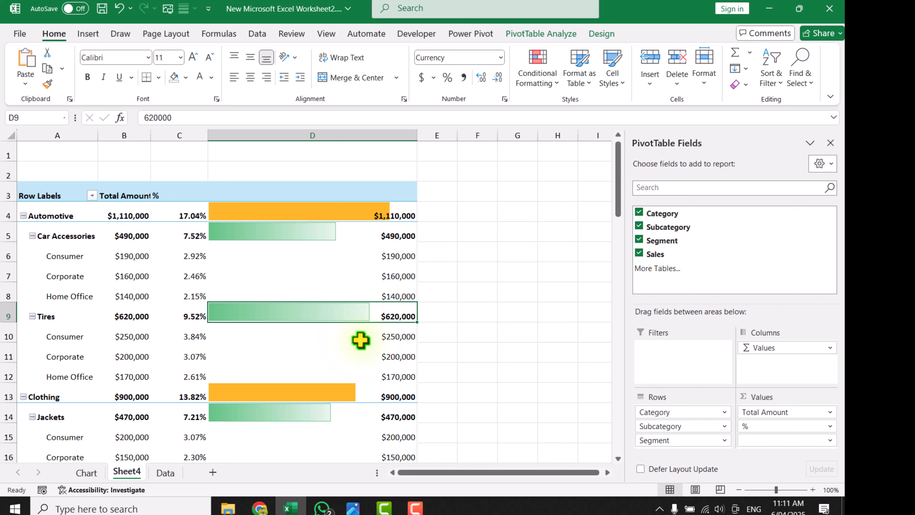
left_click(479, 216)
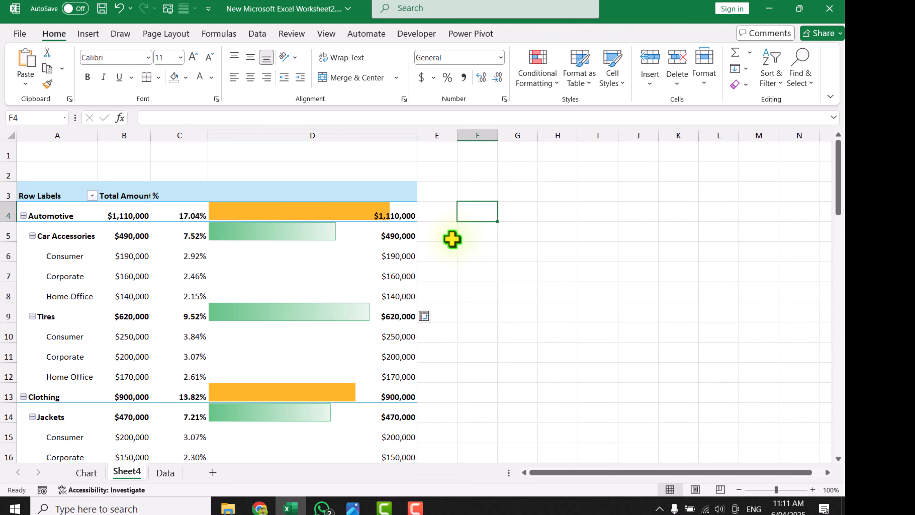
Add light blue gradient data bars to the Car Accessories Consumer value in column D and extend the rule to all values for "Segment"
left_click(400, 256)
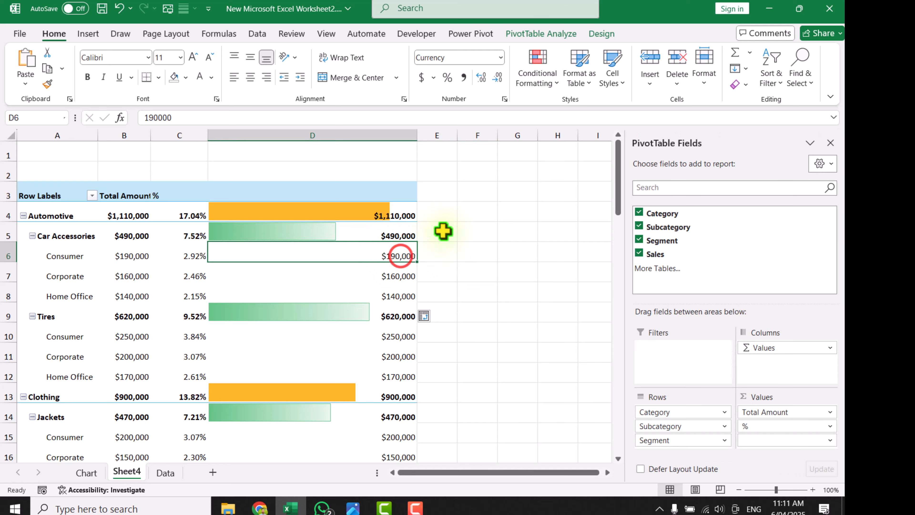
left_click(538, 77)
mouse_move(549, 105)
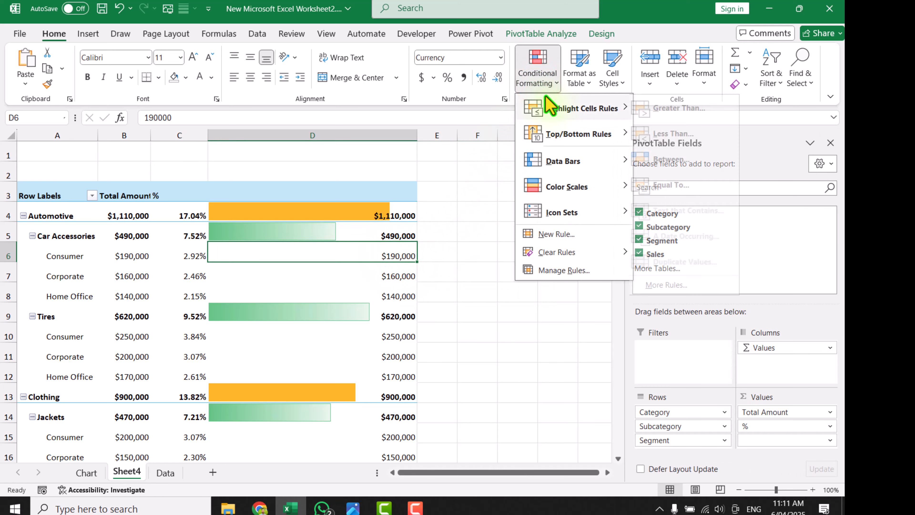
mouse_move(558, 165)
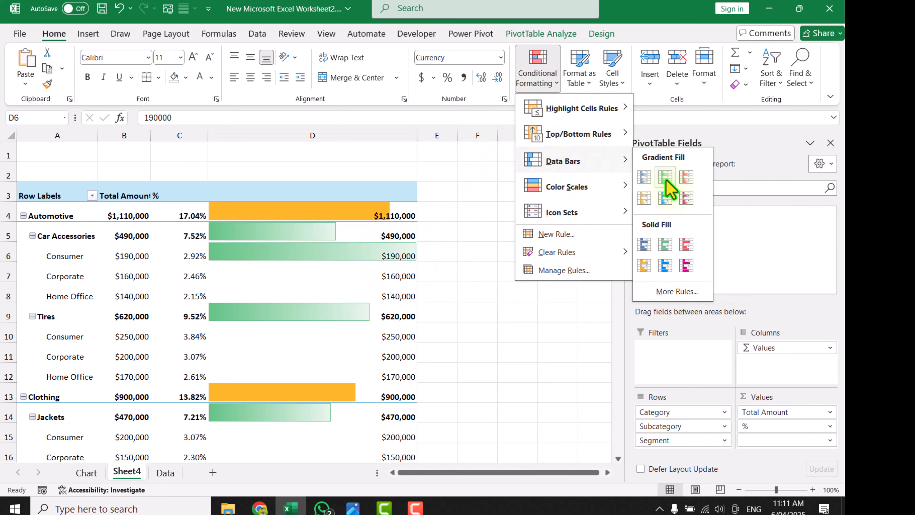
left_click(666, 199)
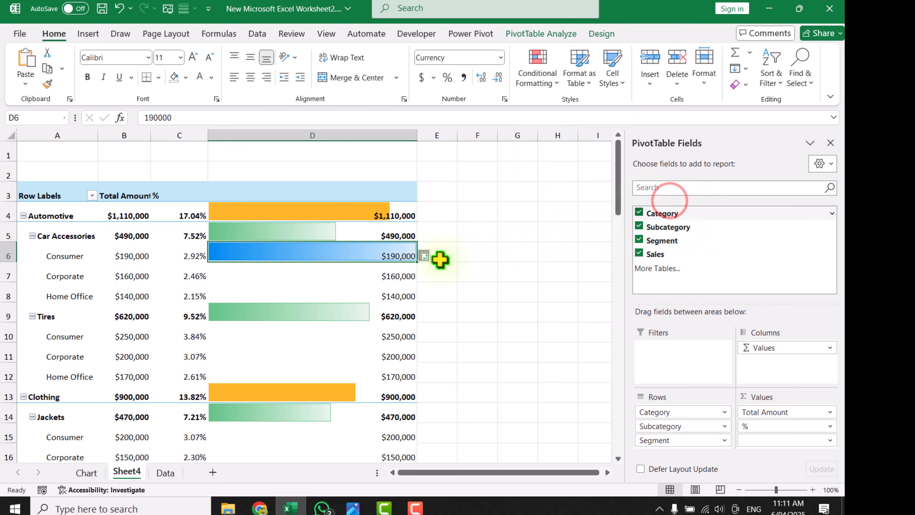
left_click(429, 254)
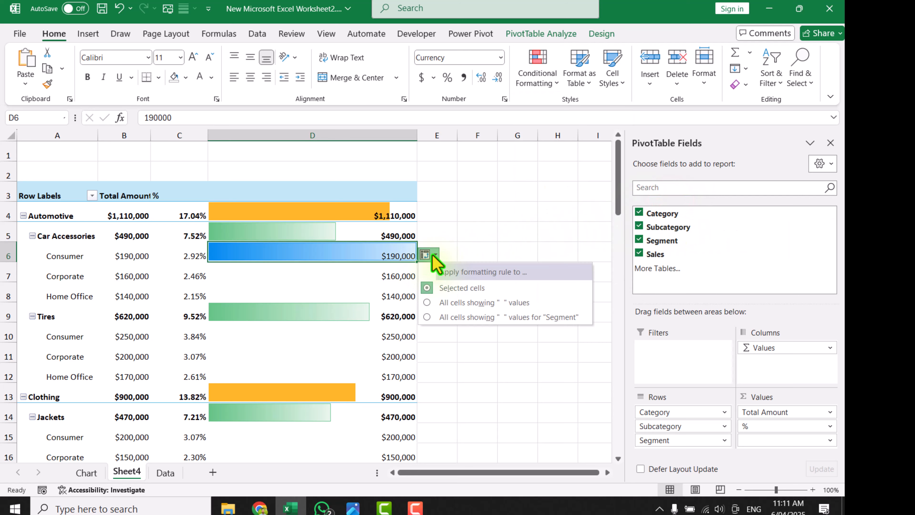
left_click(448, 317)
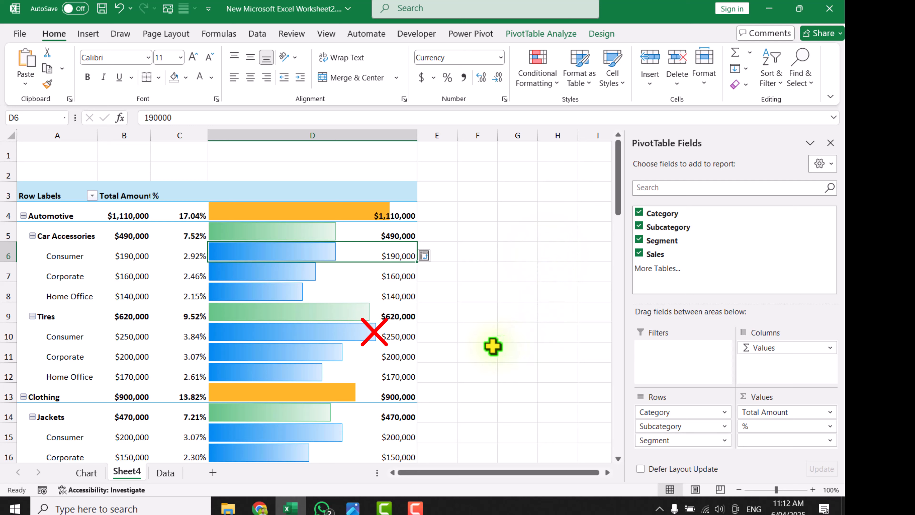
mouse_move(367, 354)
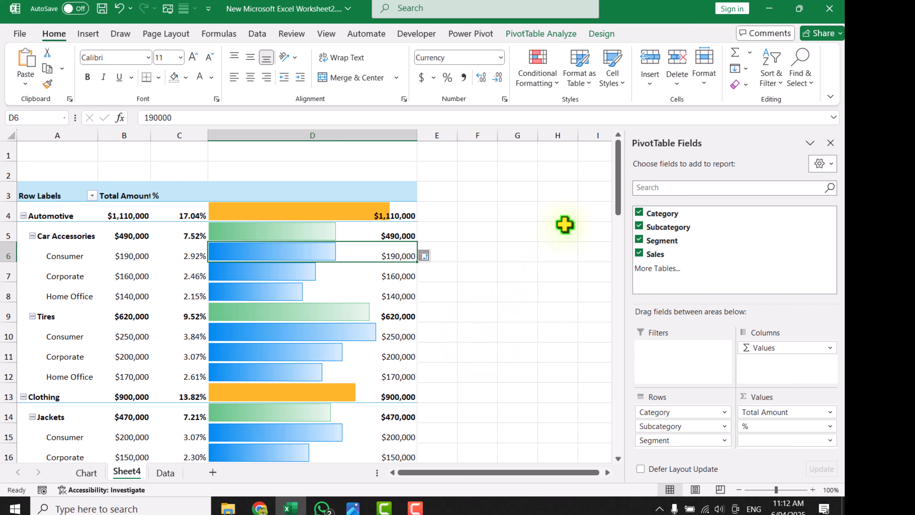
Enter a MAX formula over the whole of column B in cell G1
left_click(516, 155)
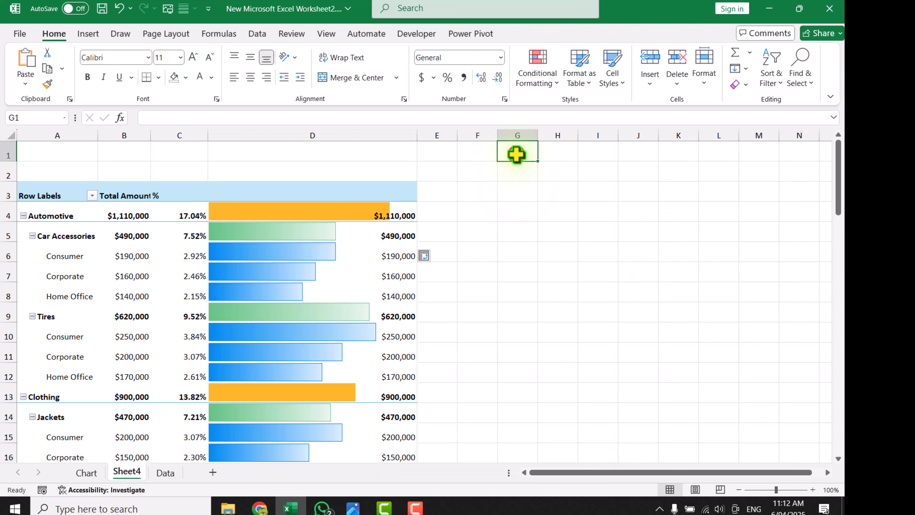
type("=")
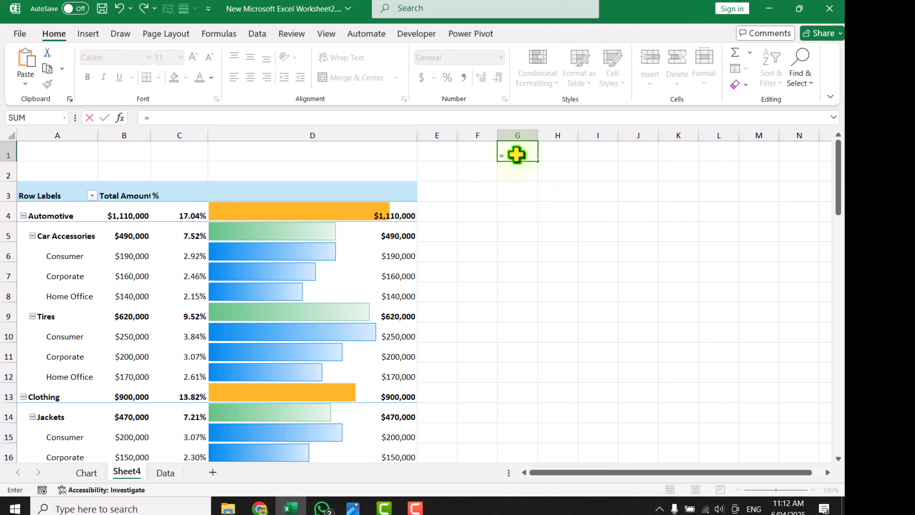
type("max(")
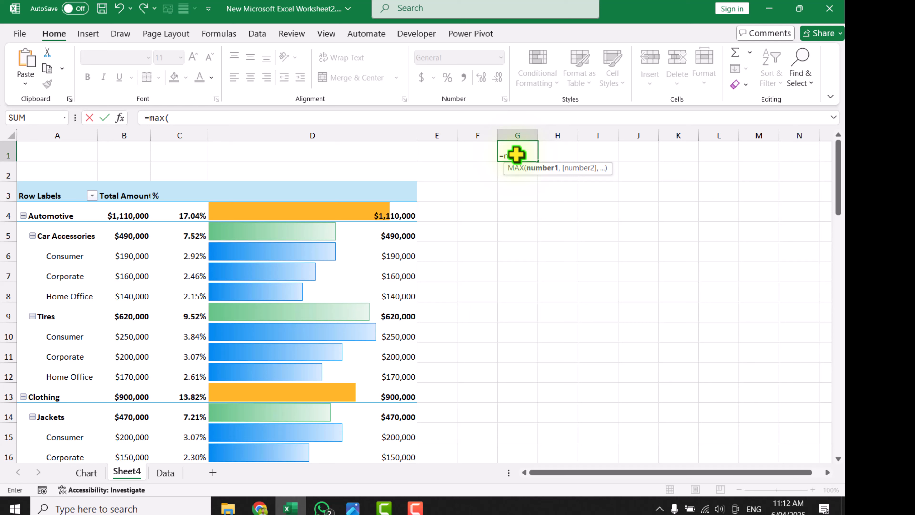
left_click(131, 132)
key("Return")
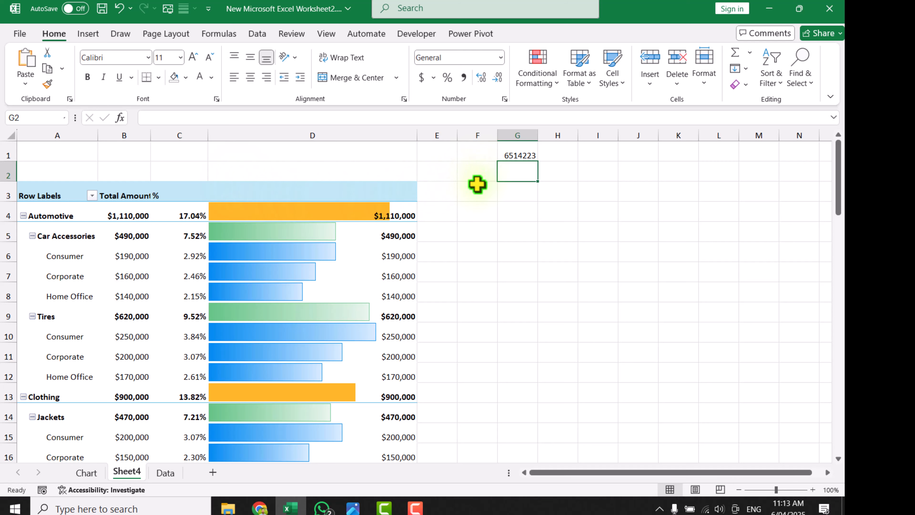
Open the PivotTable's Segment data bar rule for editing and set it to show the bar only
left_click(398, 210)
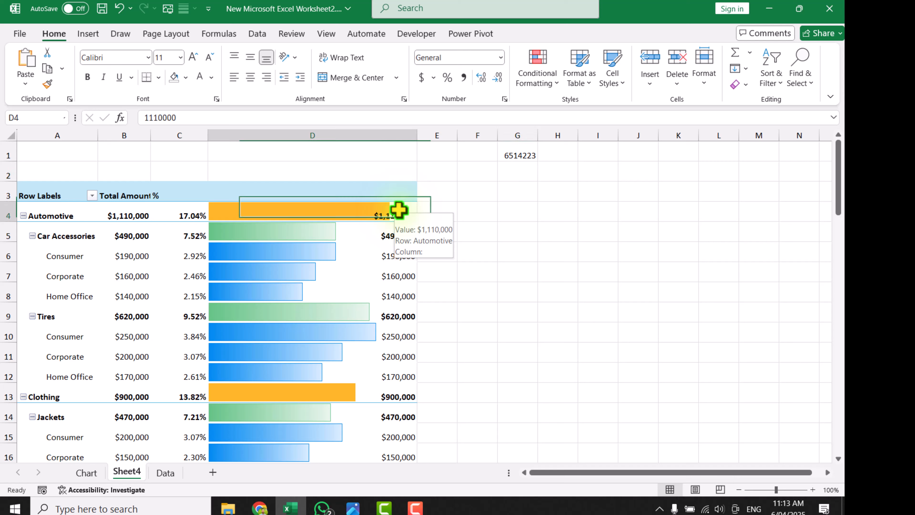
left_click(523, 78)
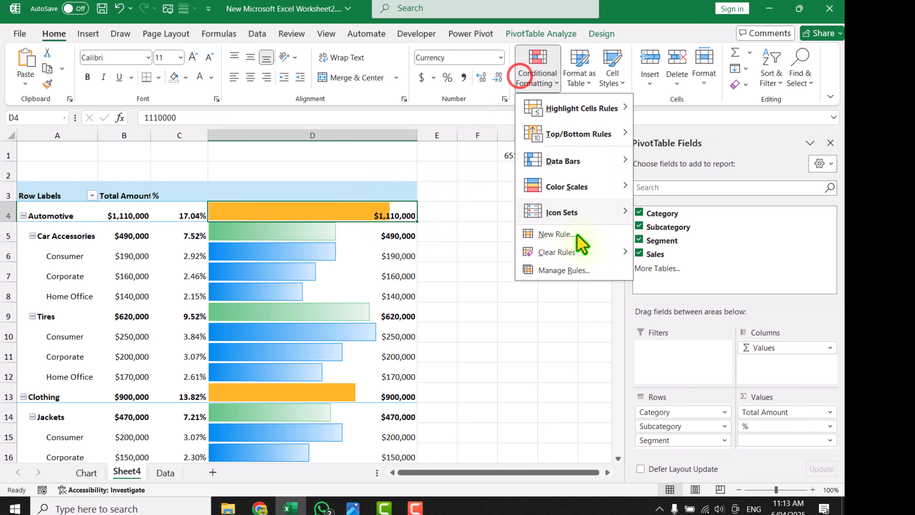
left_click(587, 271)
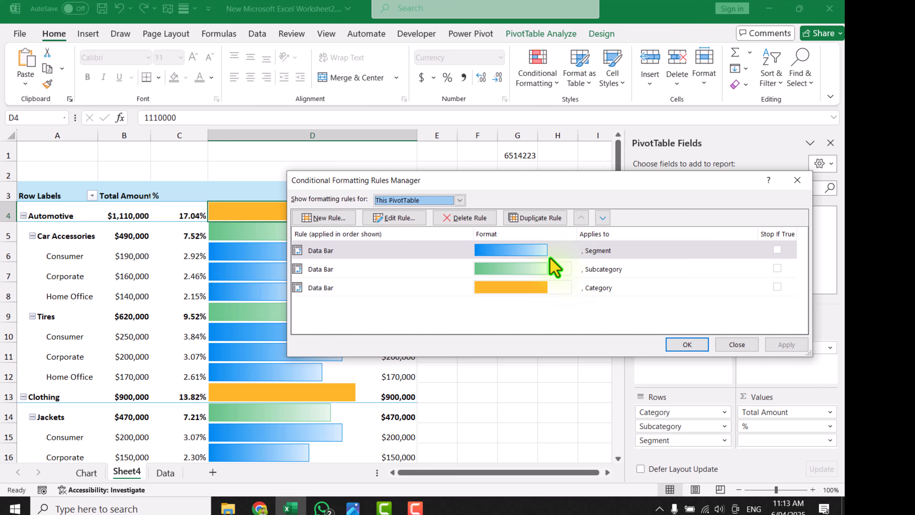
left_click(540, 249)
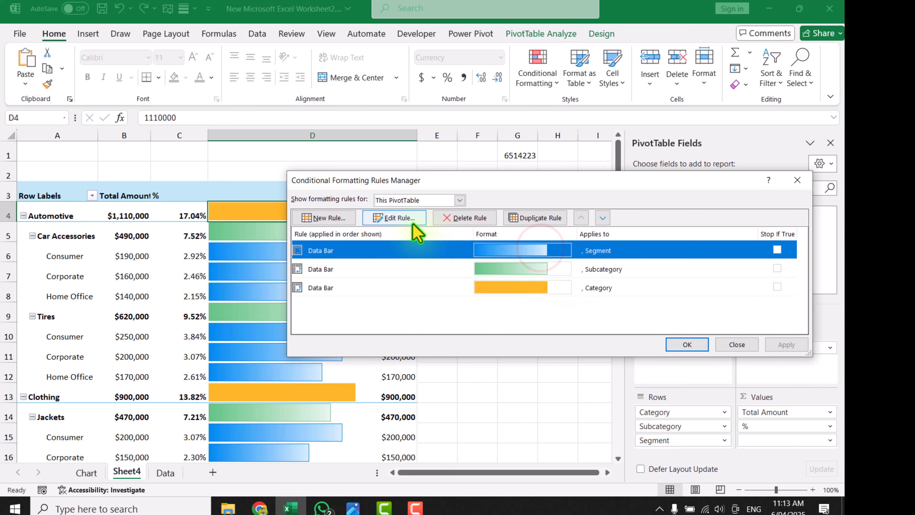
left_click(410, 218)
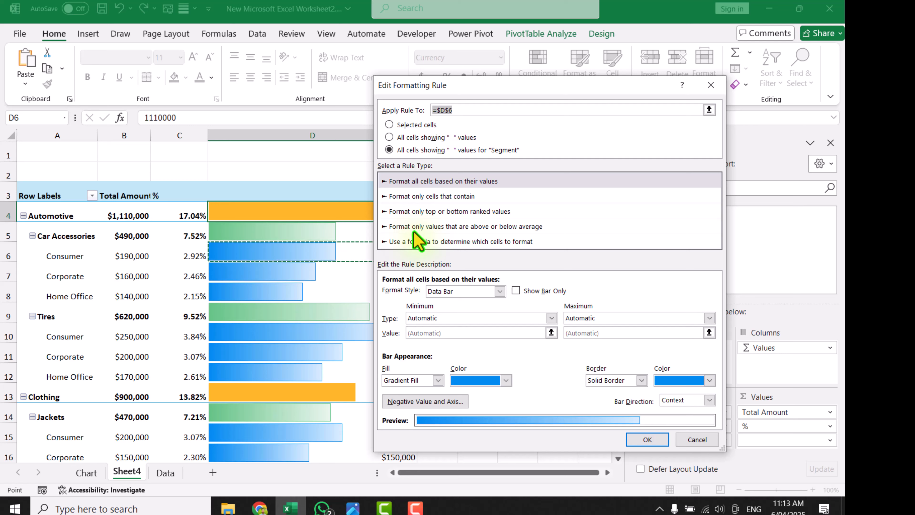
left_click(515, 291)
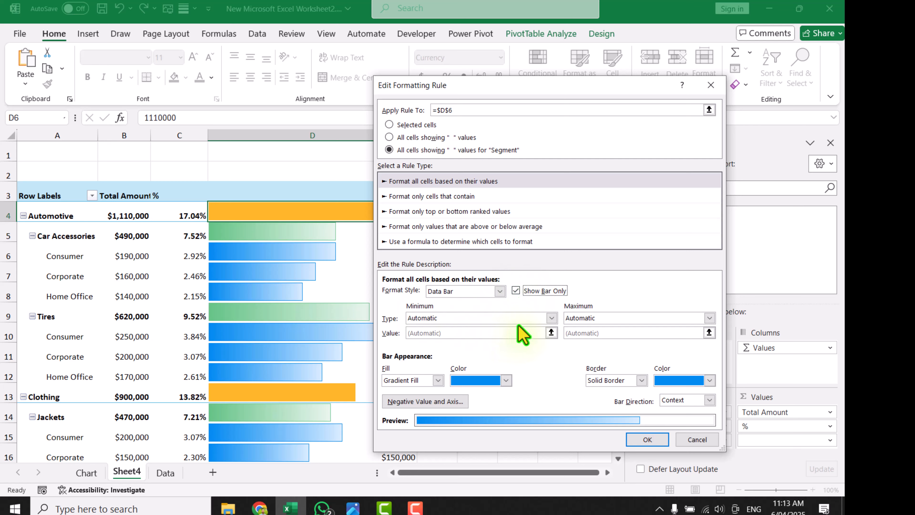
Set the Segment rule's minimum to Number 0 and its maximum to Number =$G$1, and accept the rule
left_click(551, 317)
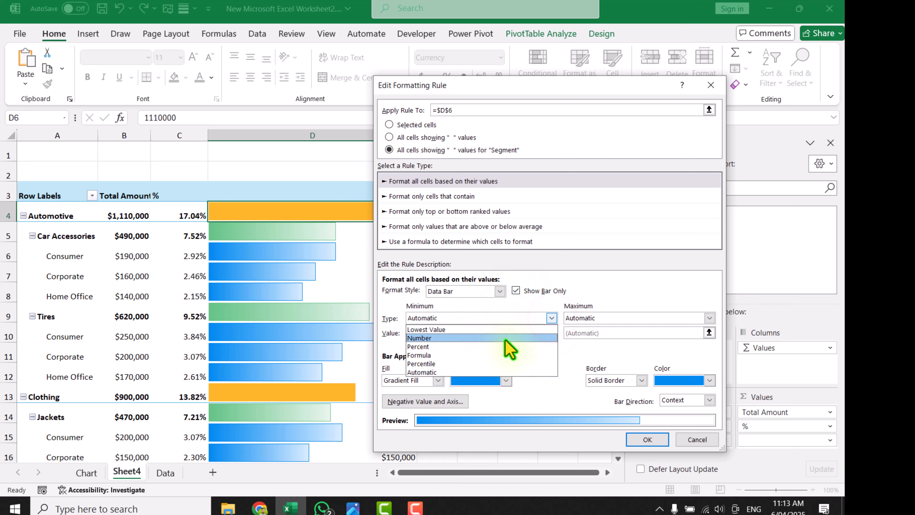
left_click(505, 339)
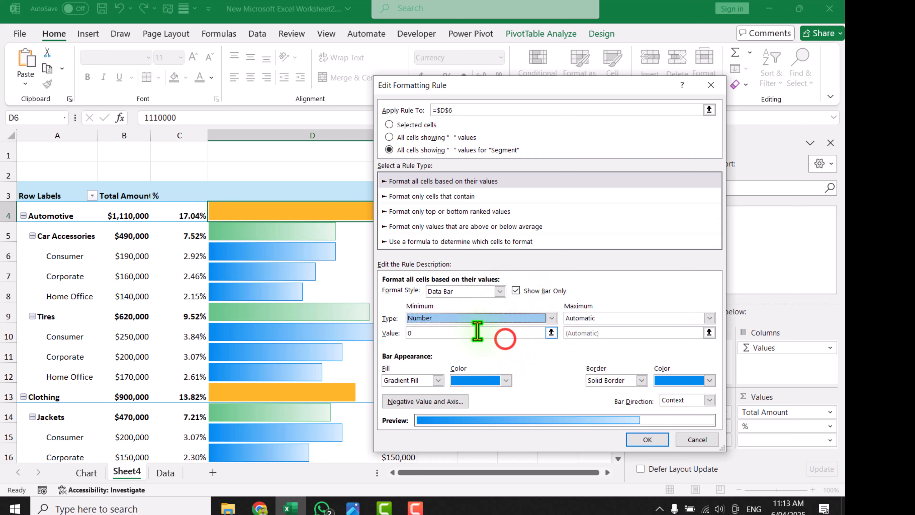
left_click(709, 318)
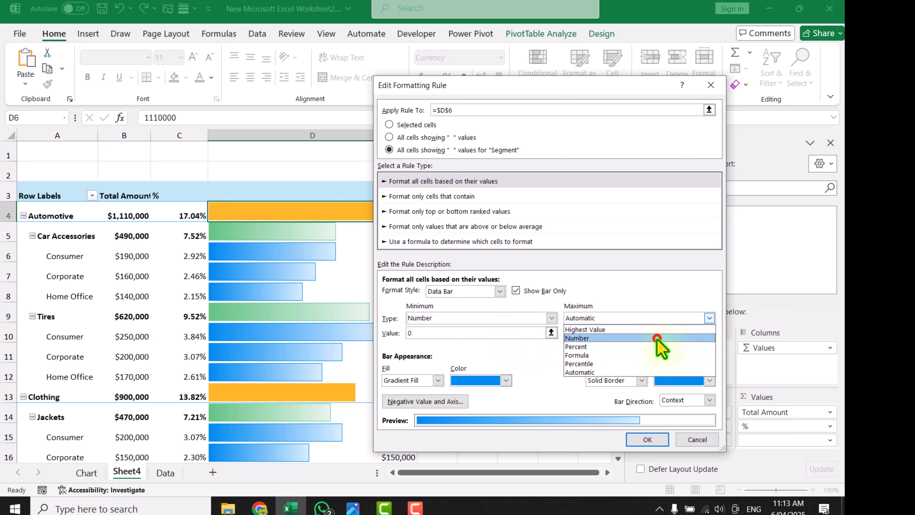
left_click(656, 337)
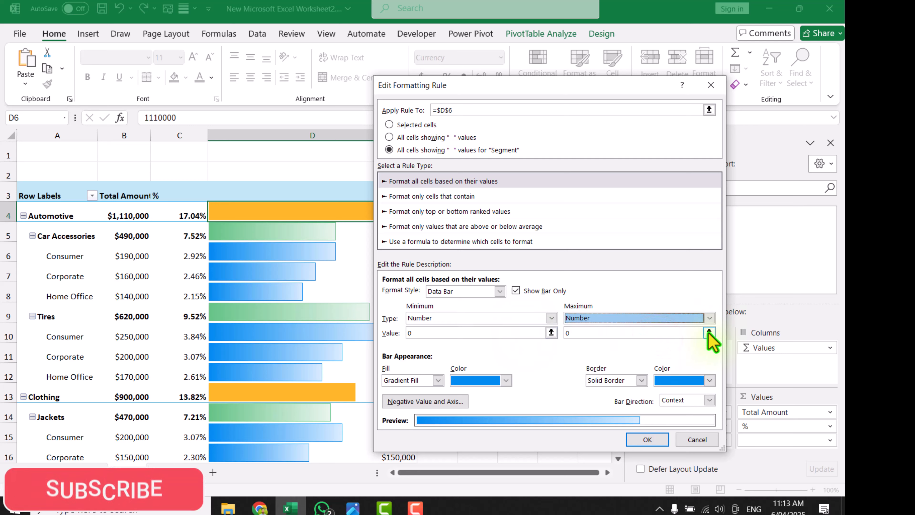
left_click(708, 332)
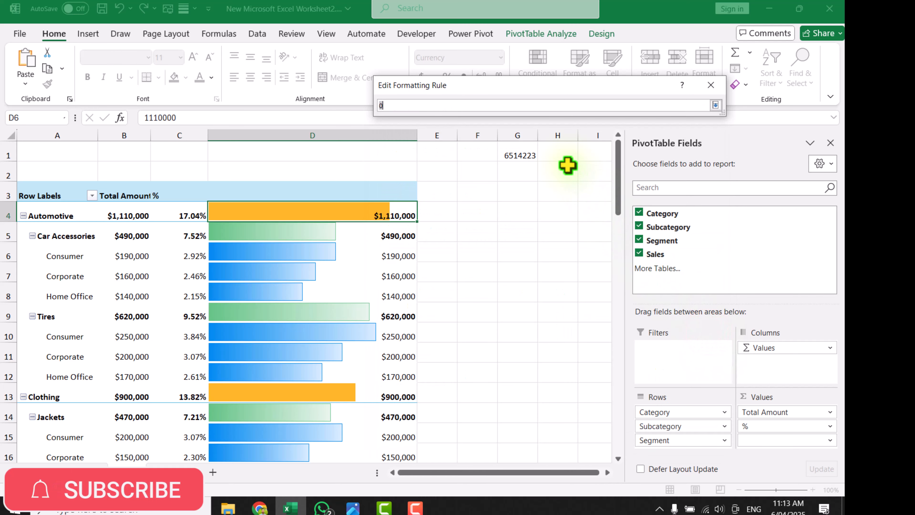
left_click(525, 154)
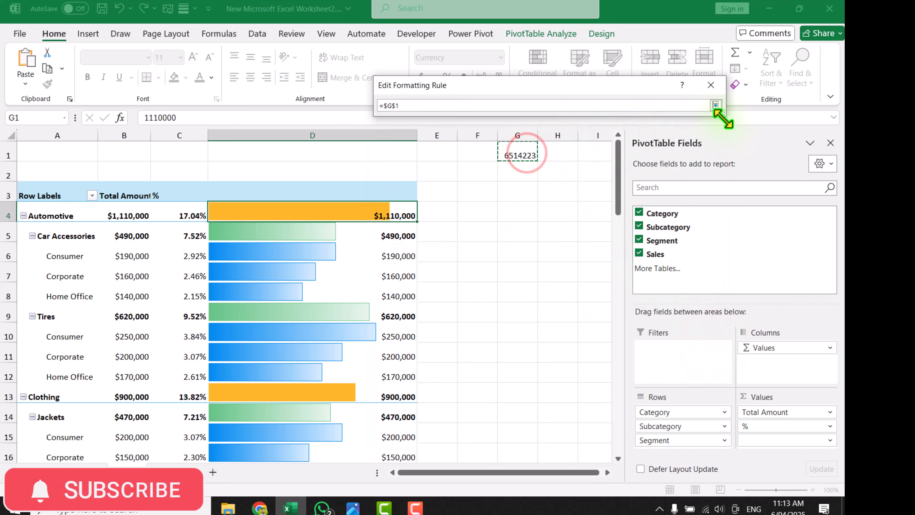
left_click(715, 105)
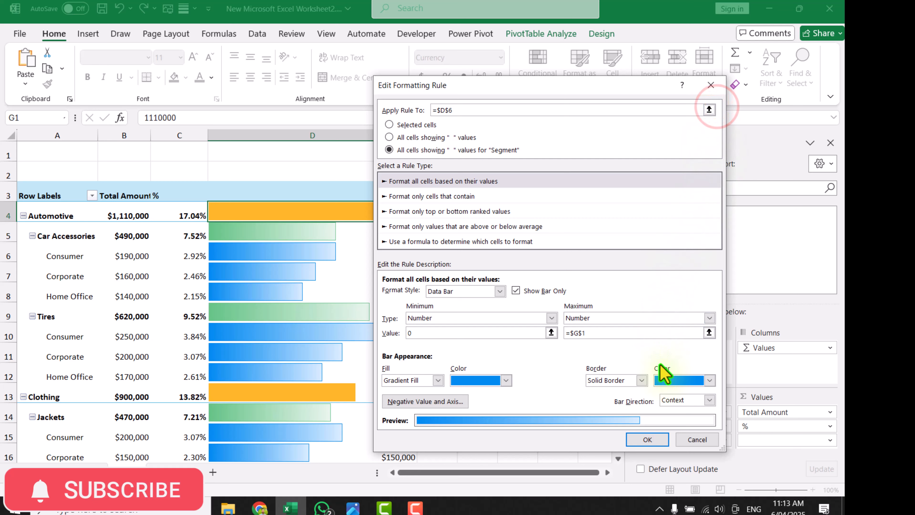
left_click(648, 438)
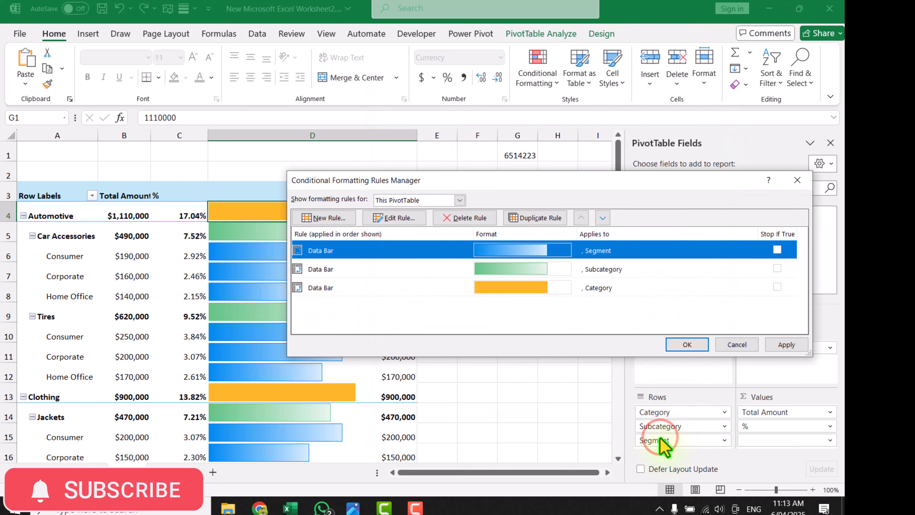
Set the Subcategory data bar rule to show the bar only, with minimum Number 0 and maximum Number =$G$1
left_click(465, 267)
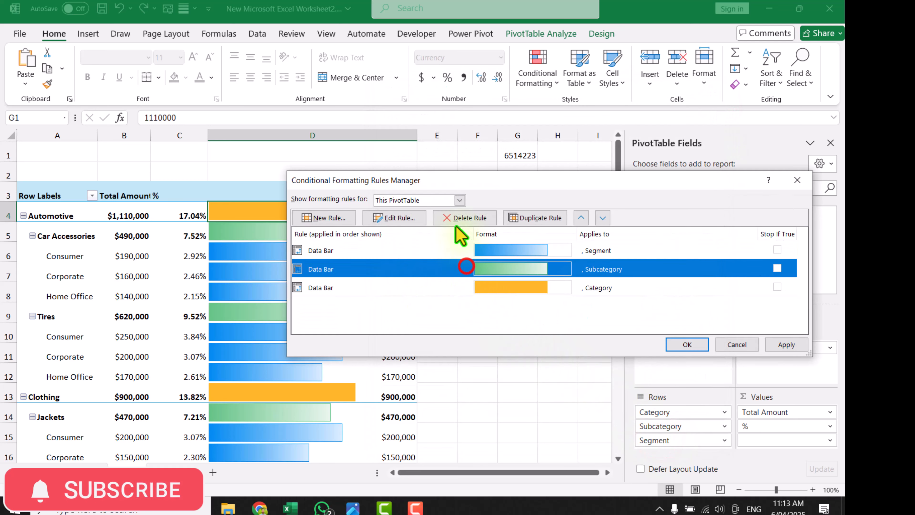
left_click(394, 217)
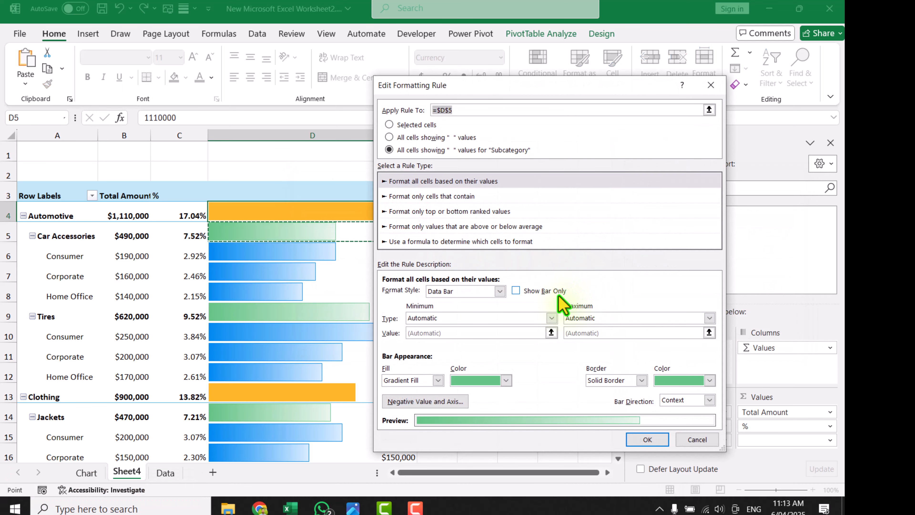
left_click(557, 291)
left_click(551, 317)
left_click(506, 337)
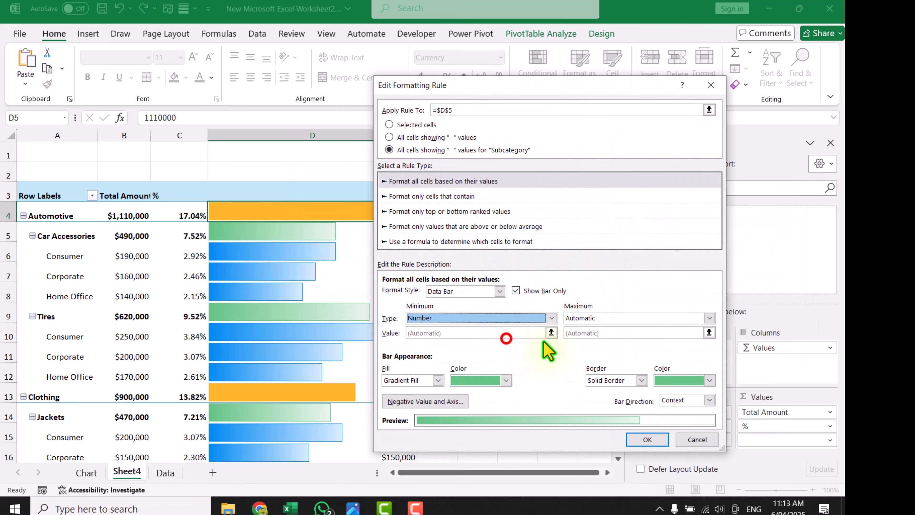
left_click(708, 317)
left_click(605, 337)
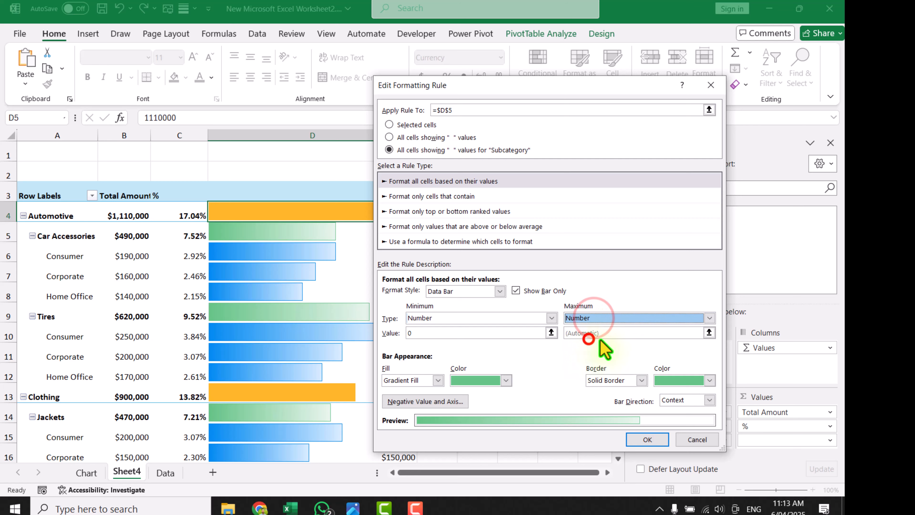
left_click(709, 333)
left_click(522, 154)
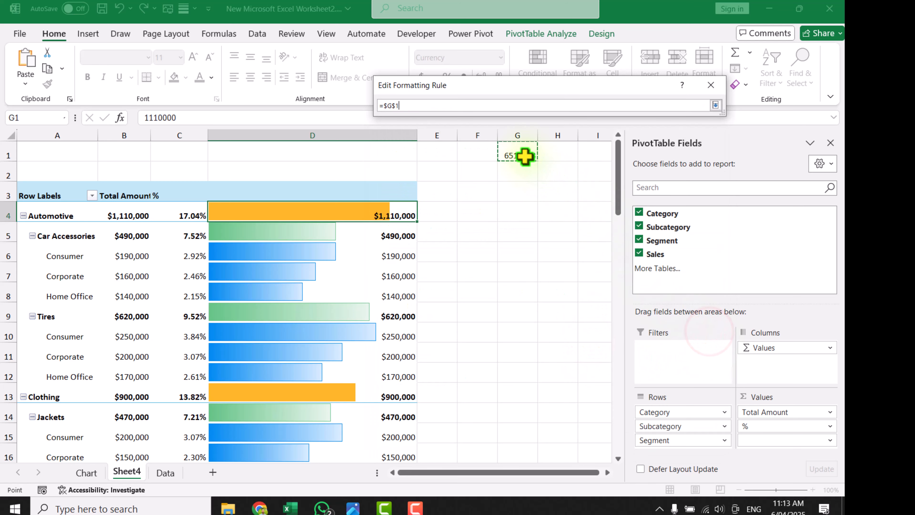
left_click(715, 105)
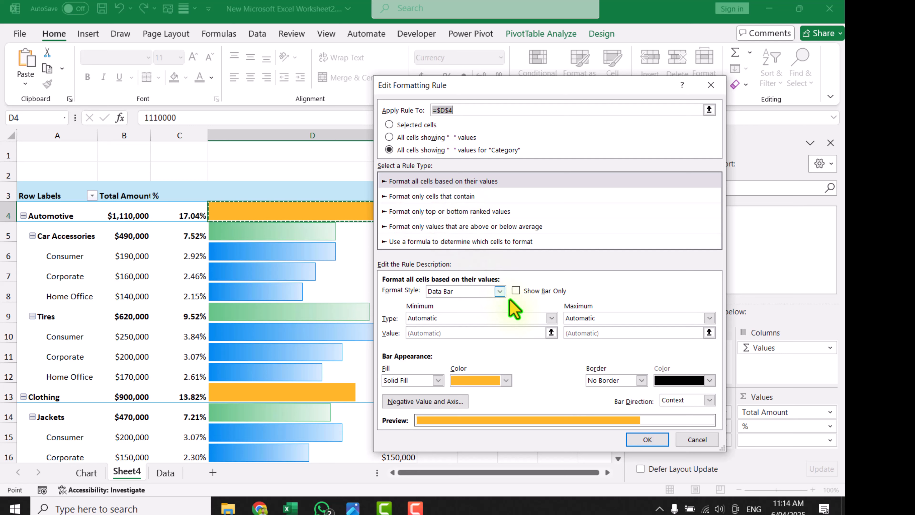
Make the Category data bar rule show the bar only, with minimum Number 0 and maximum Number =$G$1, and accept it
left_click(543, 289)
left_click(495, 319)
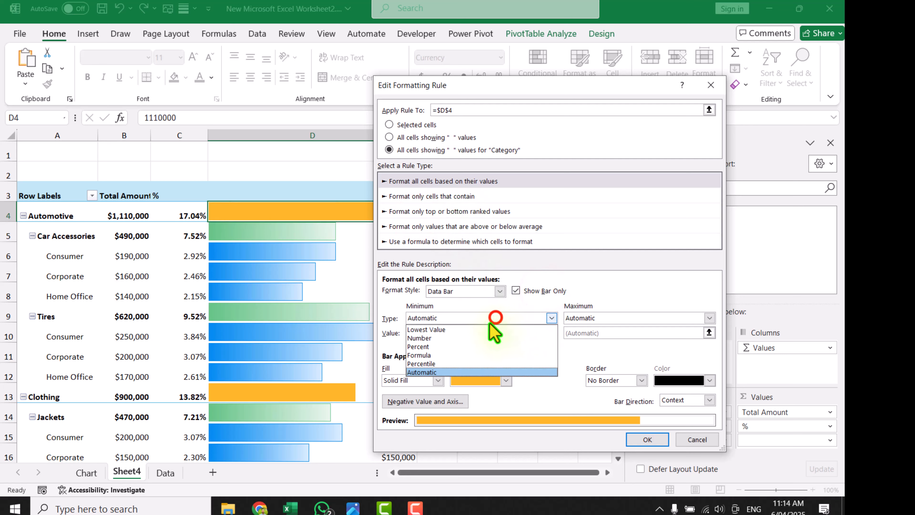
left_click(482, 340)
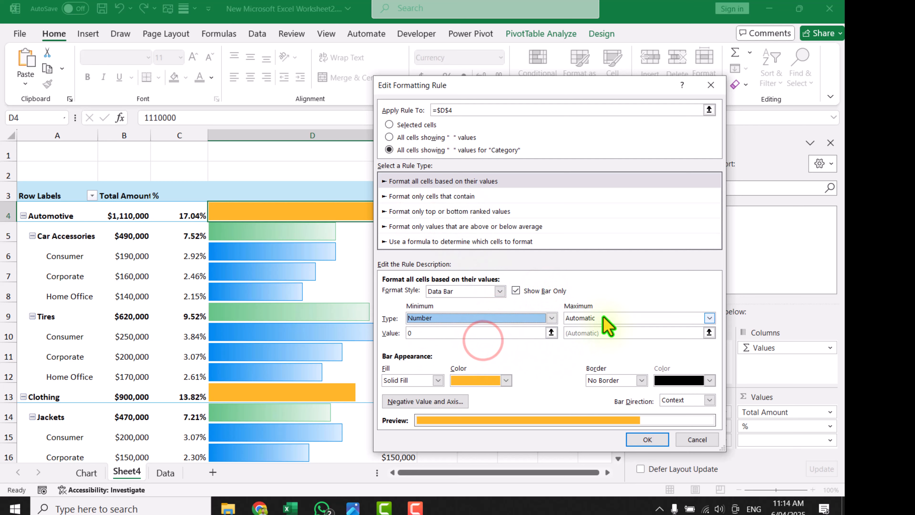
left_click(601, 319)
left_click(599, 338)
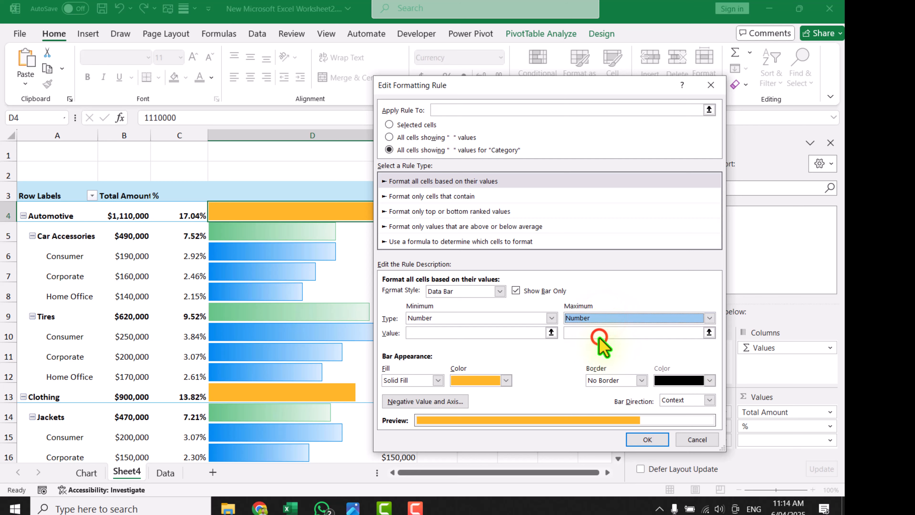
left_click(708, 331)
left_click(524, 156)
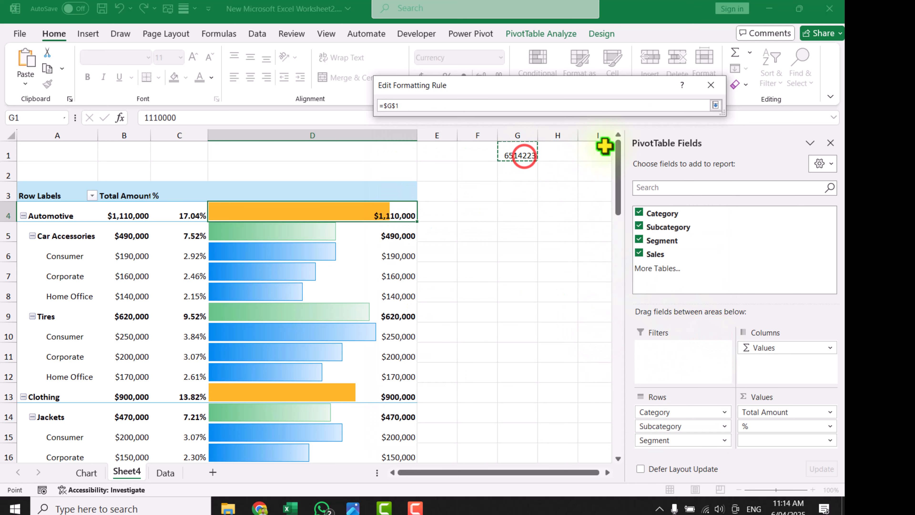
left_click(715, 104)
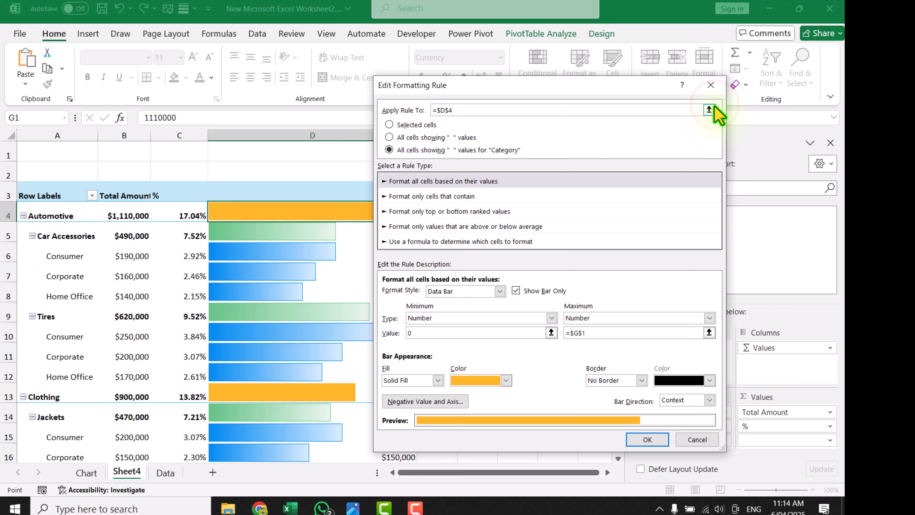
left_click(648, 439)
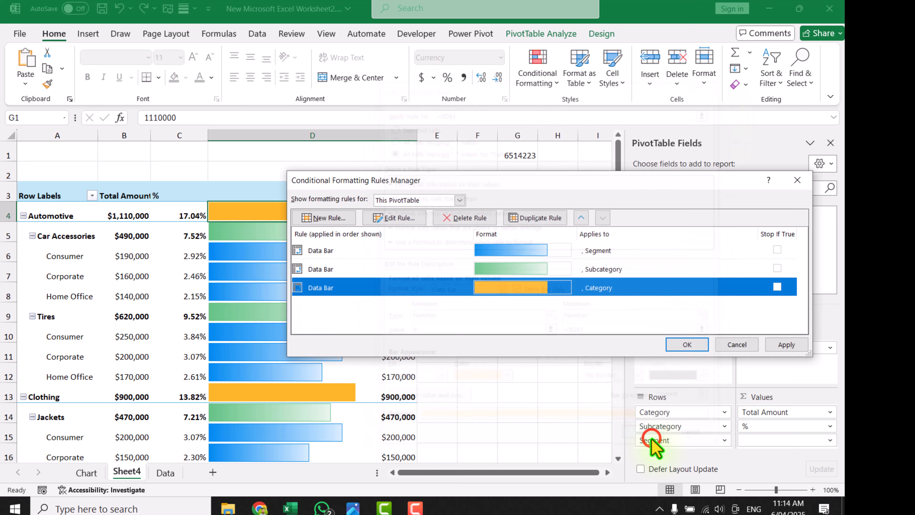
Apply the edited data bar rules to the PivotTable and check the bars down to the Grand Total row
left_click(786, 344)
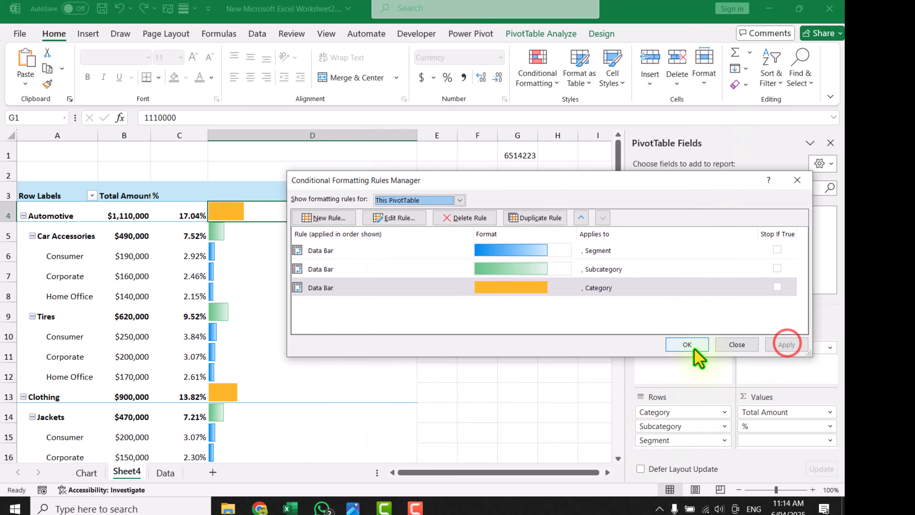
left_click(687, 344)
left_click(519, 255)
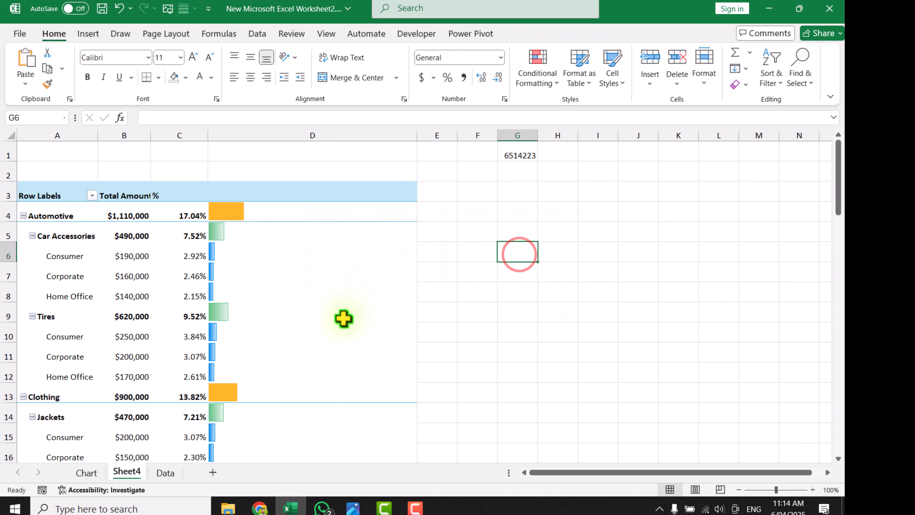
scroll(344, 317, "down", 19)
scroll(347, 321, "up", 1)
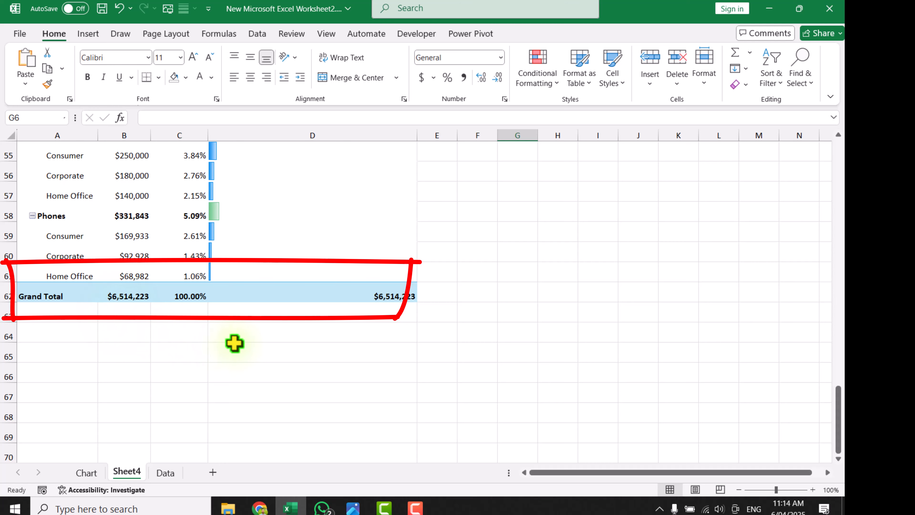
scroll(555, 361, "up", 18)
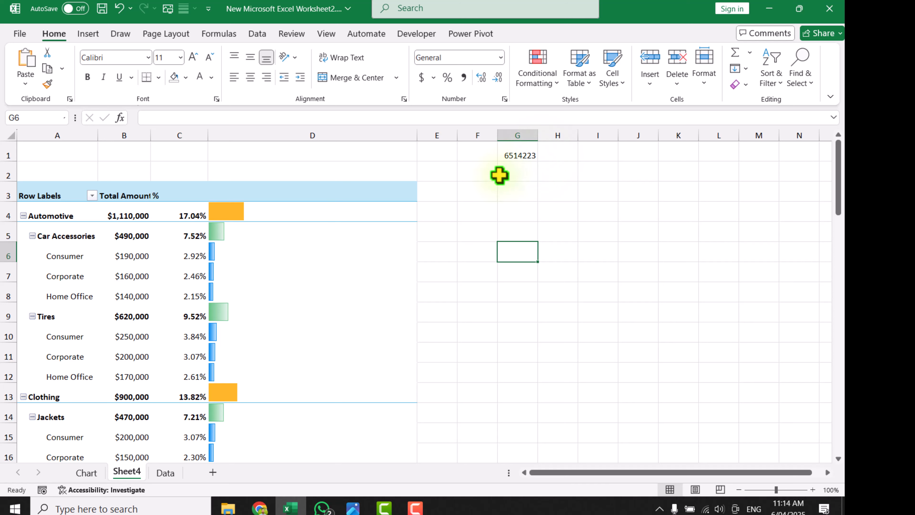
Turn off the PivotTable's grand totals for rows and columns and check the rescaled bars
left_click(170, 240)
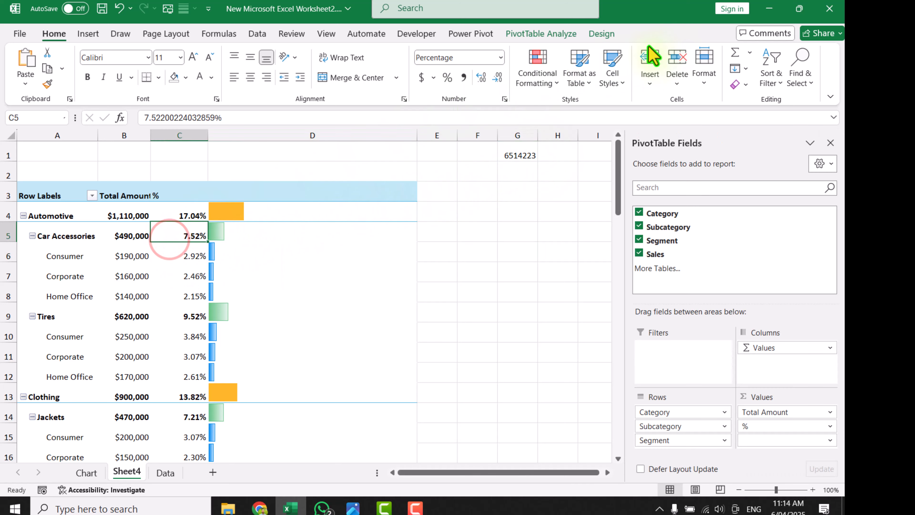
left_click(608, 34)
left_click(59, 78)
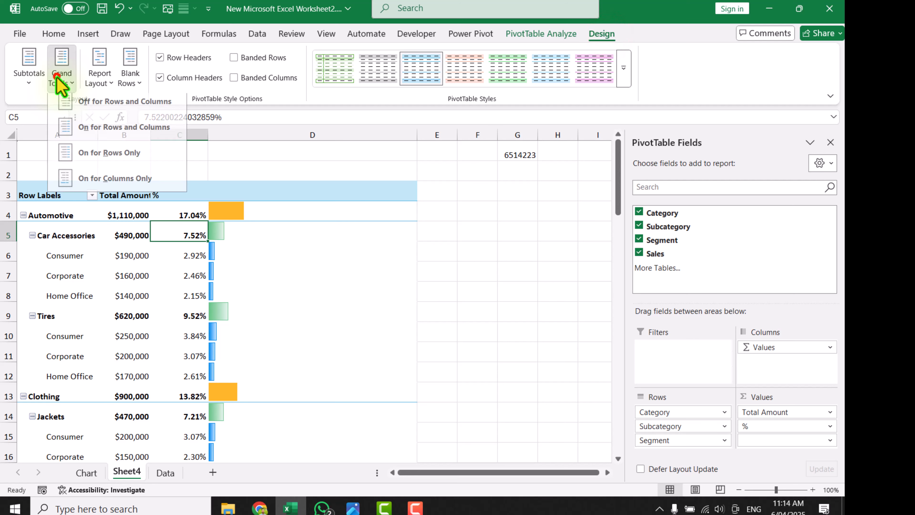
left_click(80, 108)
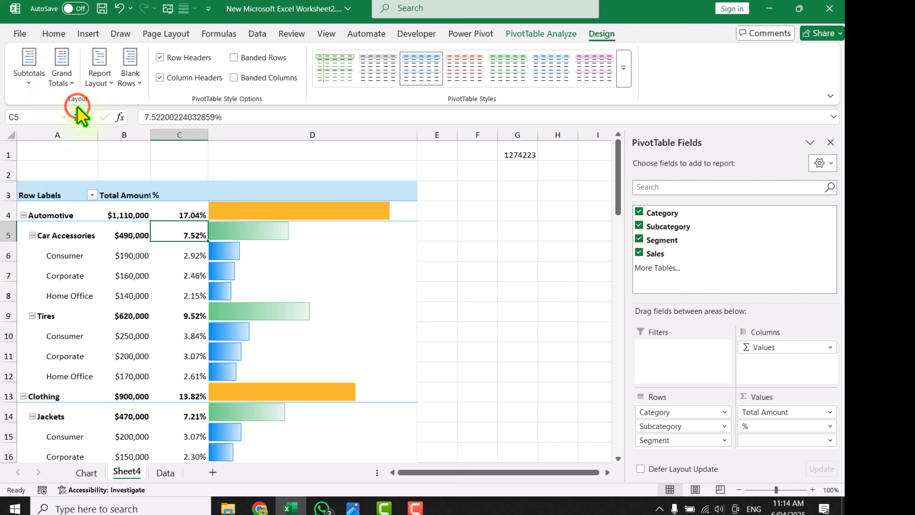
scroll(484, 200, "down", 10)
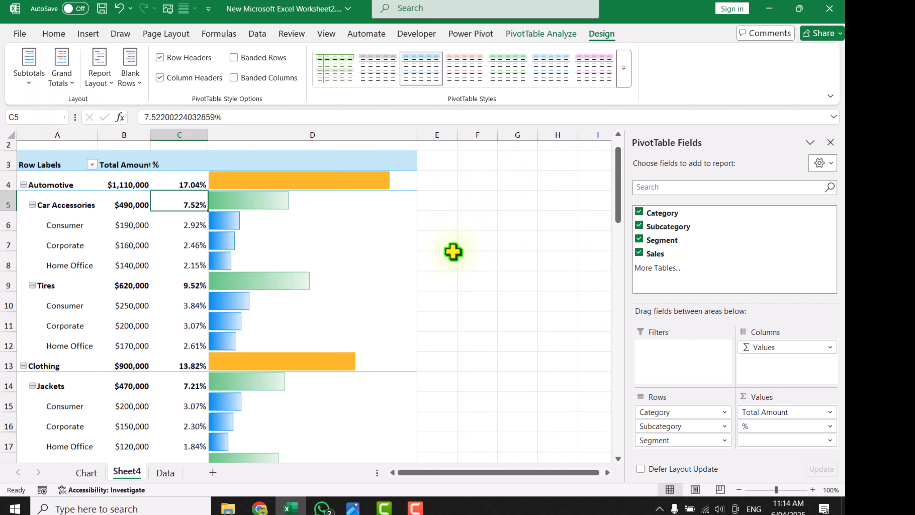
scroll(453, 253, "down", 4)
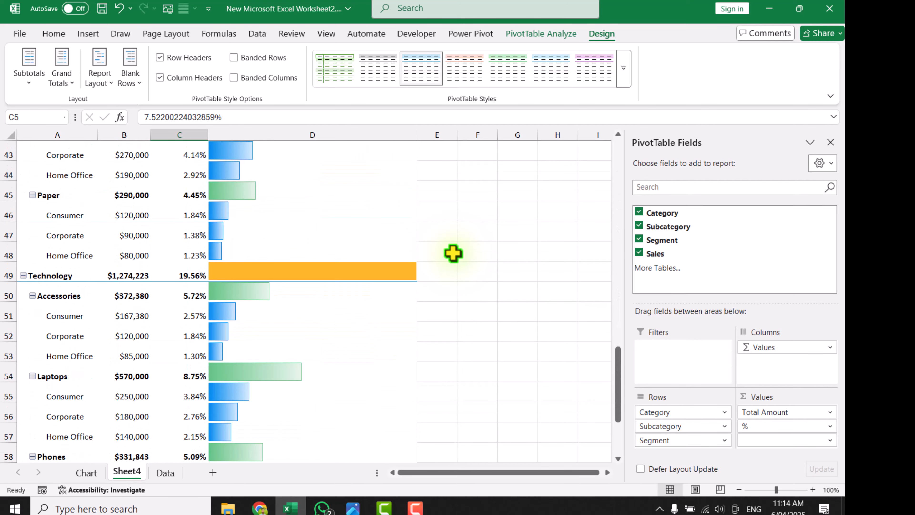
scroll(453, 253, "down", 1)
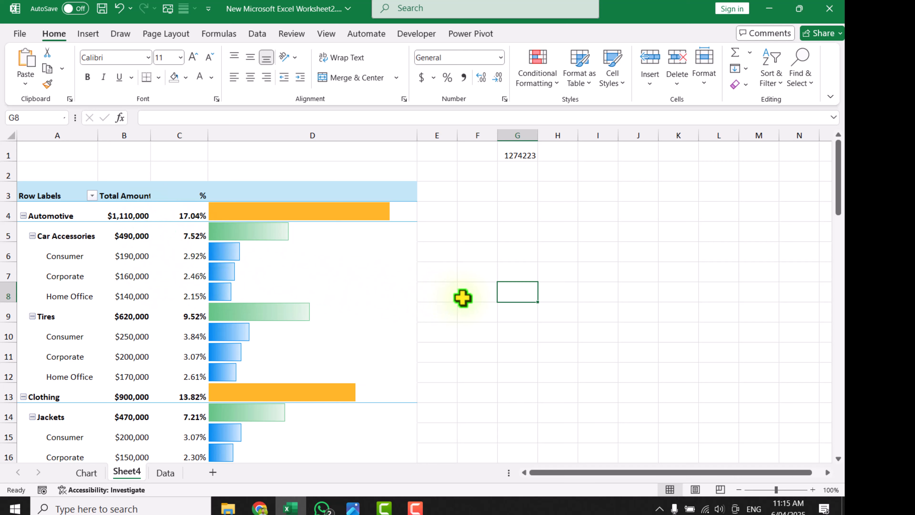
Start a new formatting rule on the Automotive total in B4 that formats only cells containing No Blanks
left_click(131, 216)
left_click(546, 78)
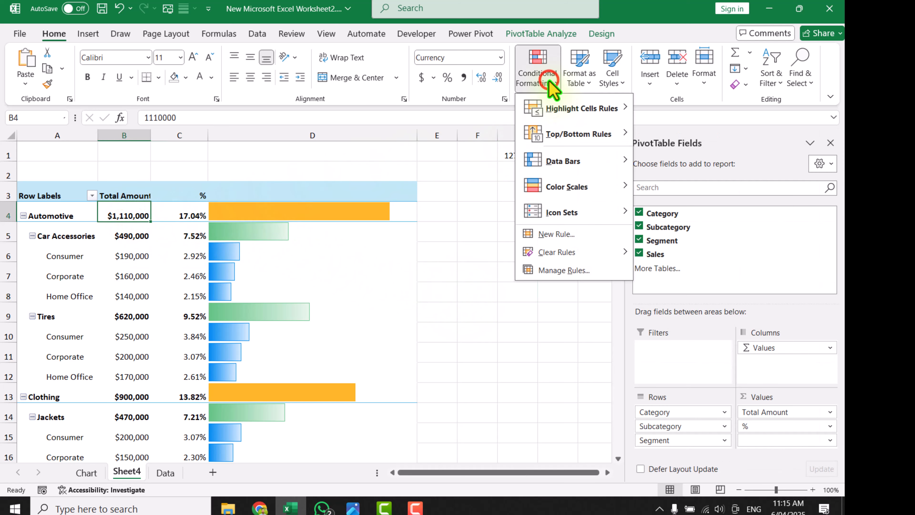
left_click(560, 234)
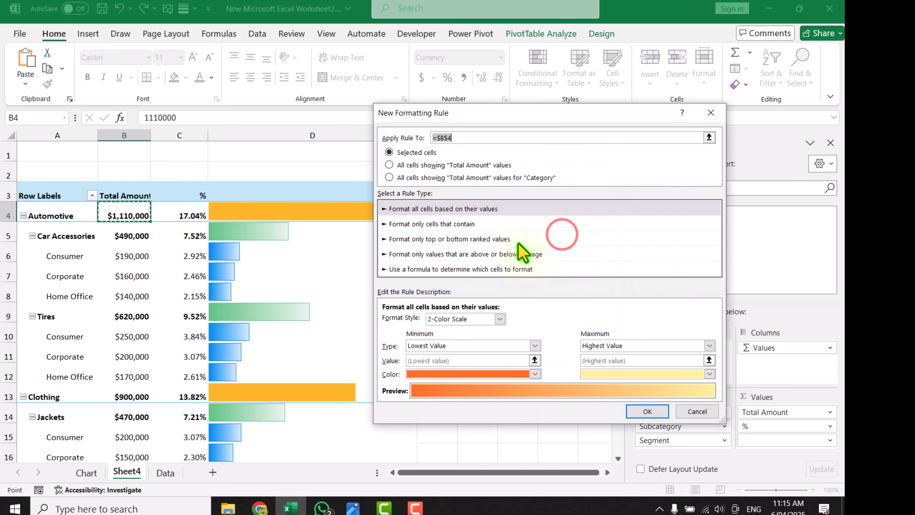
left_click(434, 225)
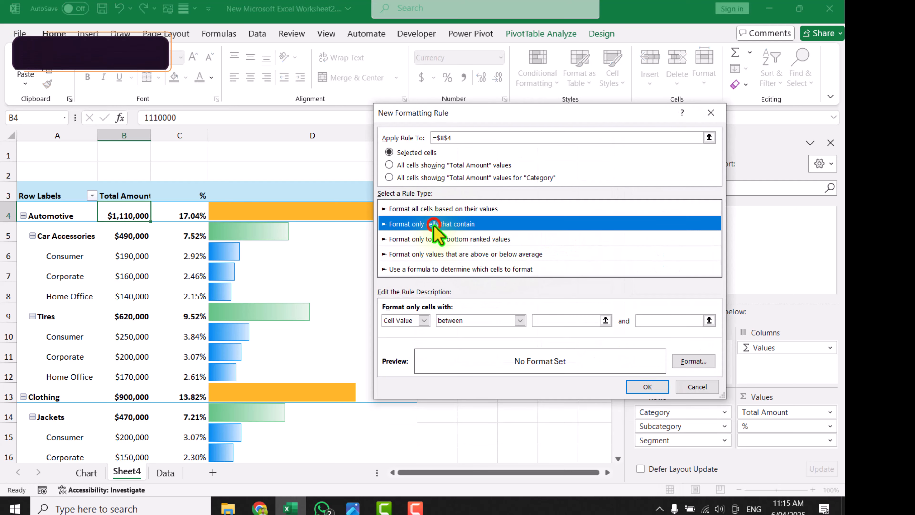
left_click(428, 320)
left_click(415, 349)
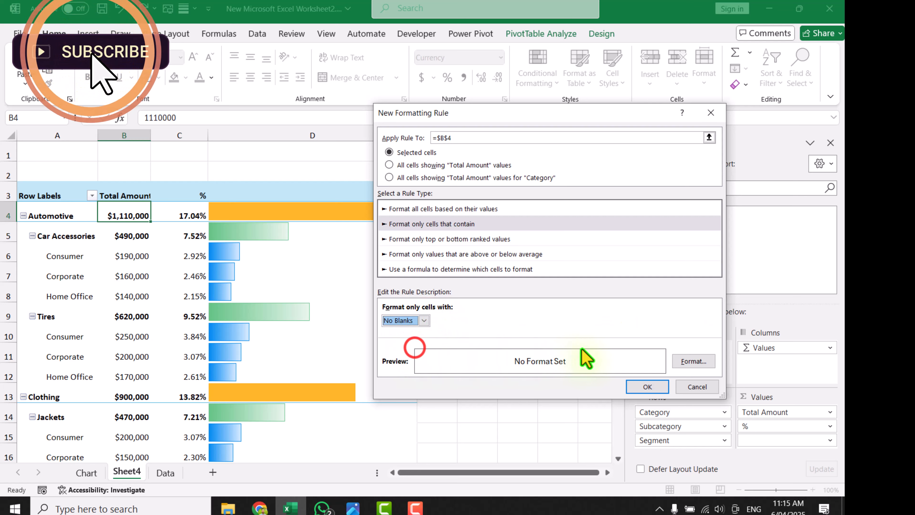
Give the No Blanks rule a custom light yellow fill, #FFE38B, and accept the rule
left_click(695, 361)
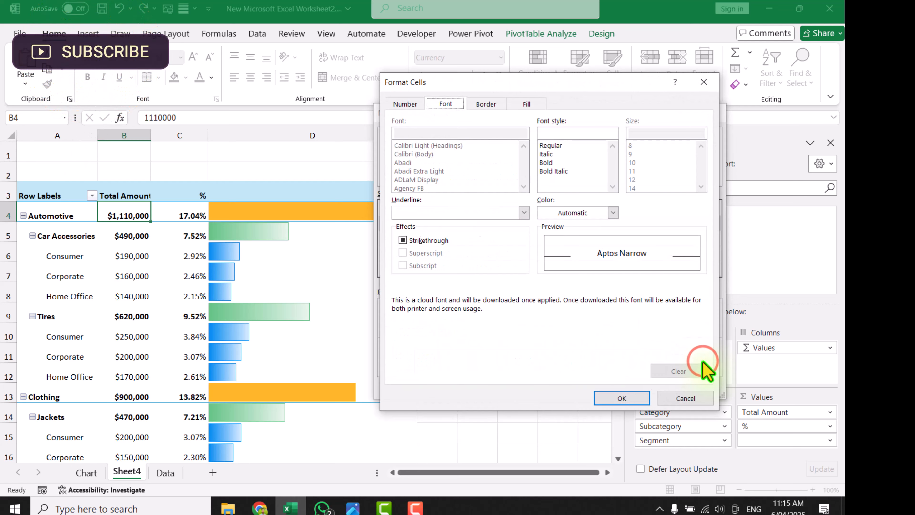
left_click(526, 104)
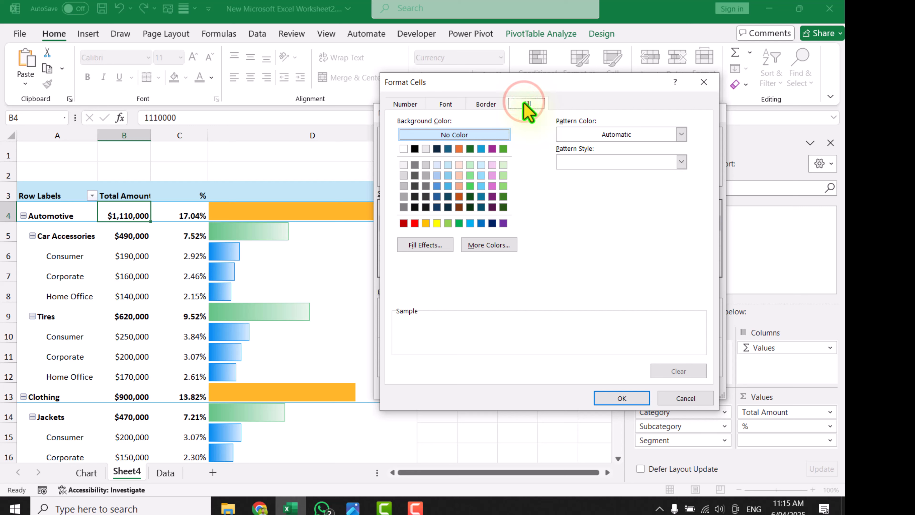
left_click(426, 223)
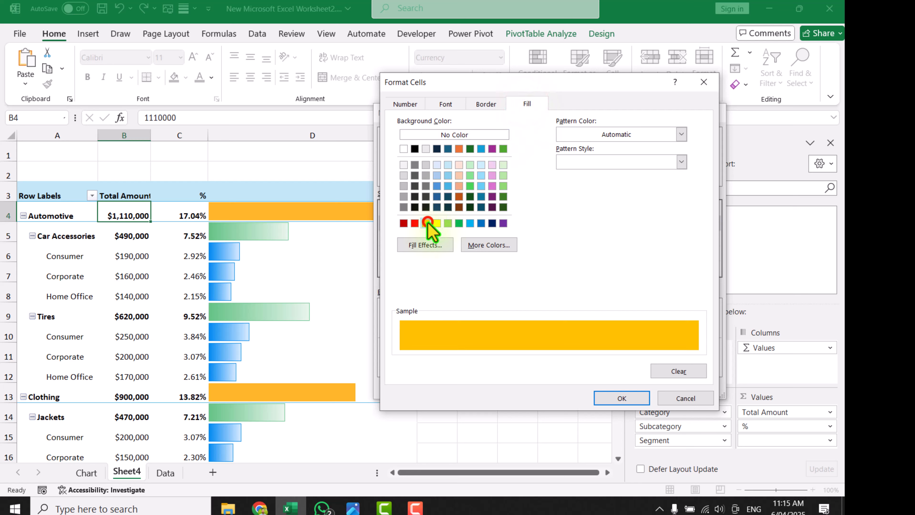
left_click(478, 245)
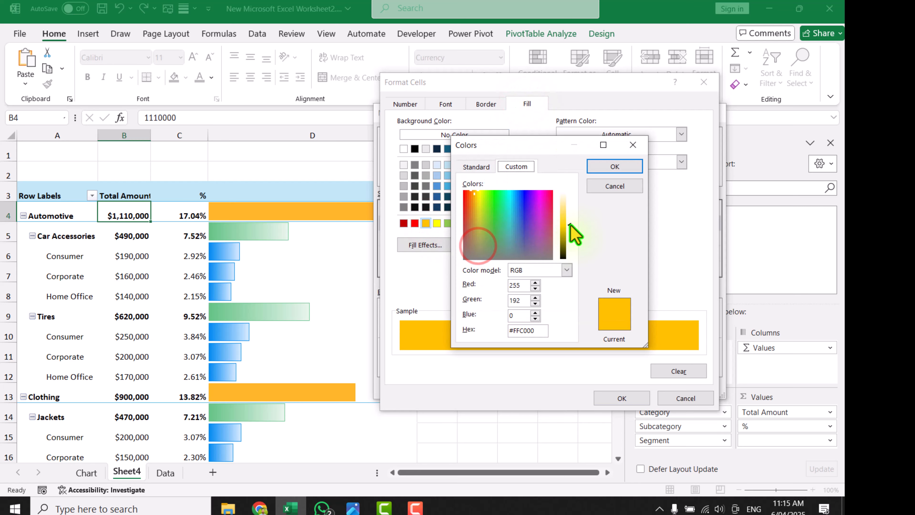
left_click_drag(569, 225, 570, 208)
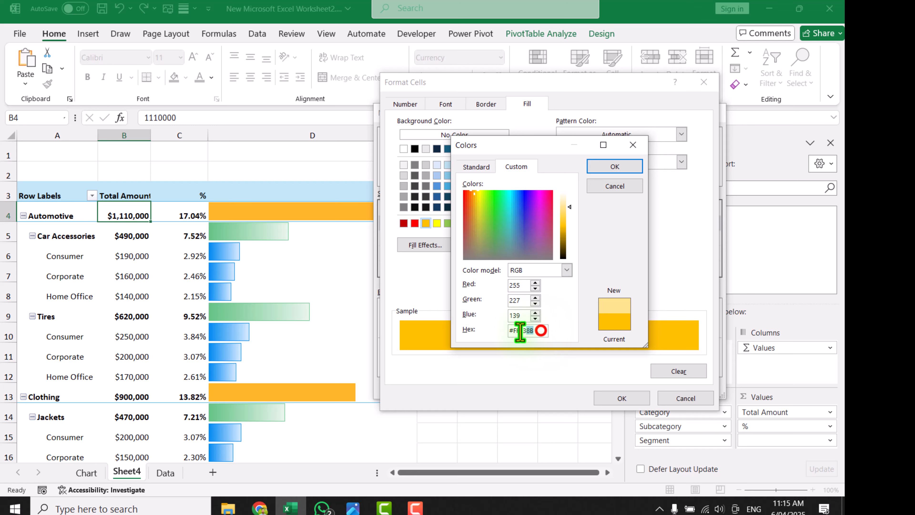
mouse_move(520, 331)
left_mouse_down()
mouse_move(499, 330)
mouse_move(508, 326)
left_mouse_up()
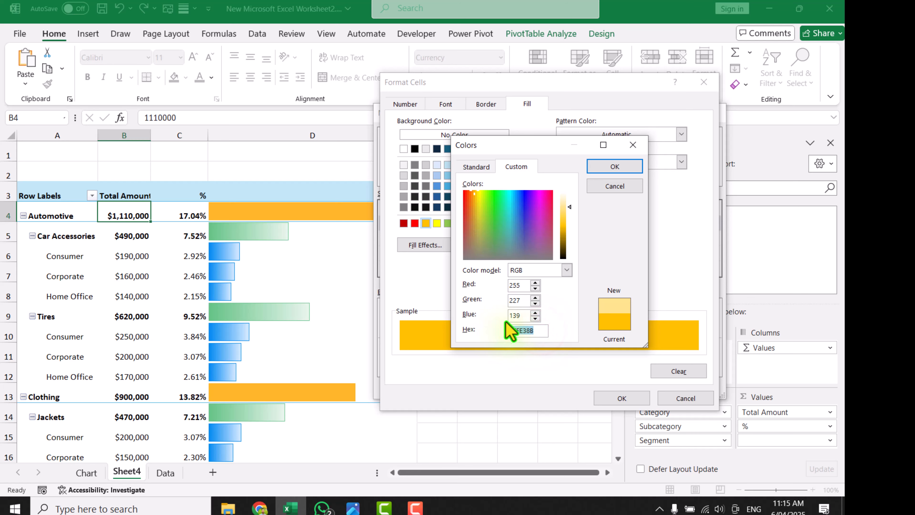
left_click(619, 165)
left_click(636, 396)
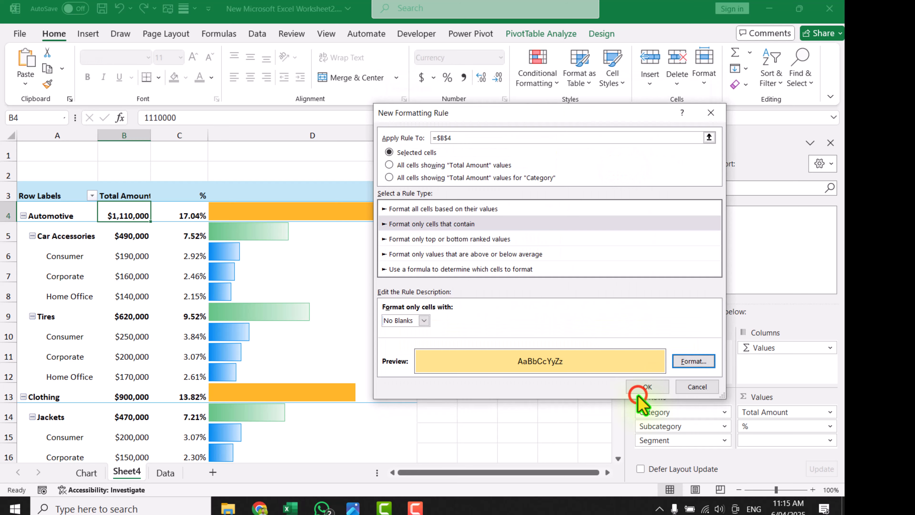
left_click(659, 386)
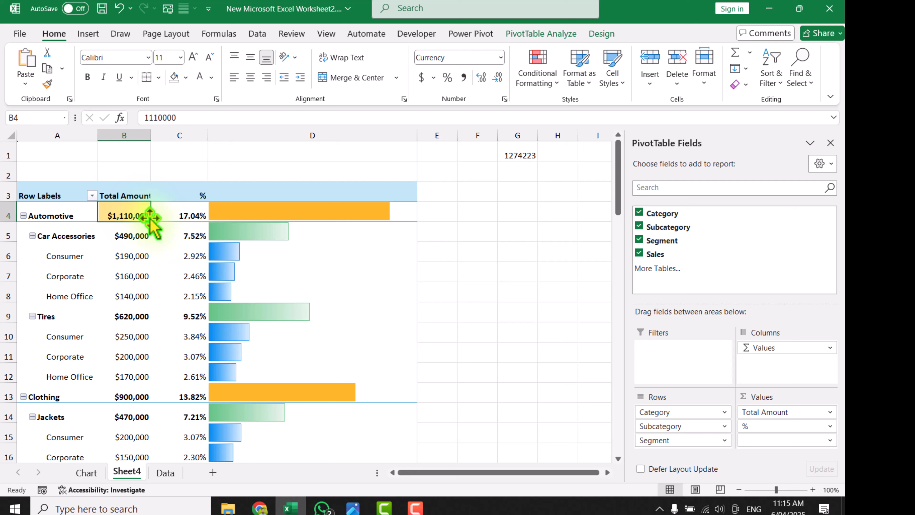
Edit the No Blanks rule on B4 to cover all cells showing "Total Amount" values for "Category", and apply it
left_click(537, 84)
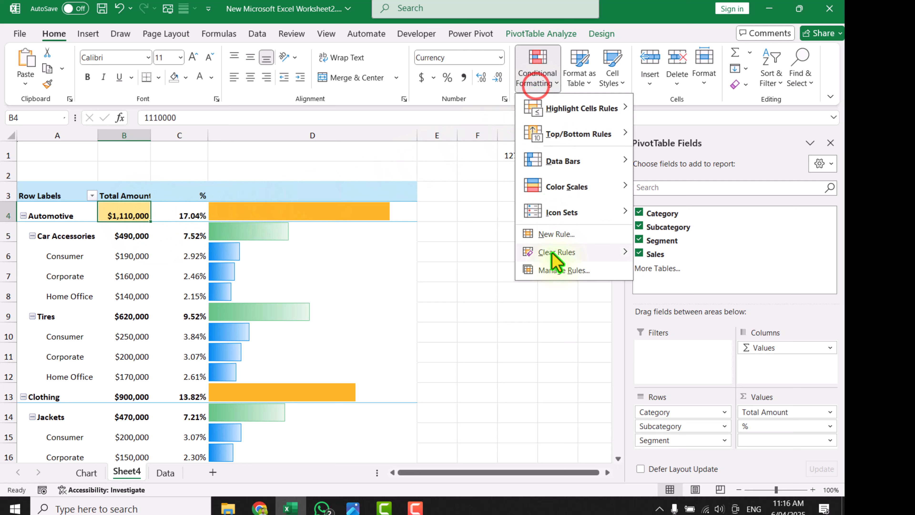
left_click(560, 271)
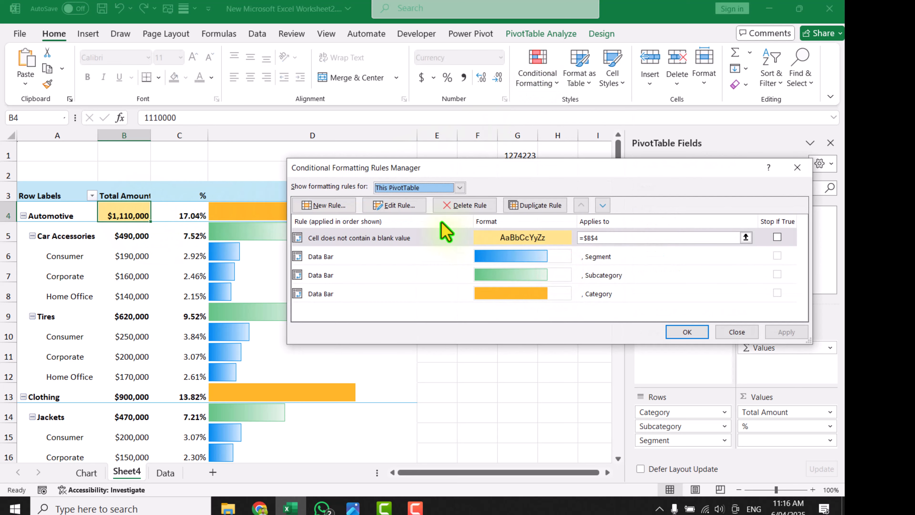
left_click(399, 205)
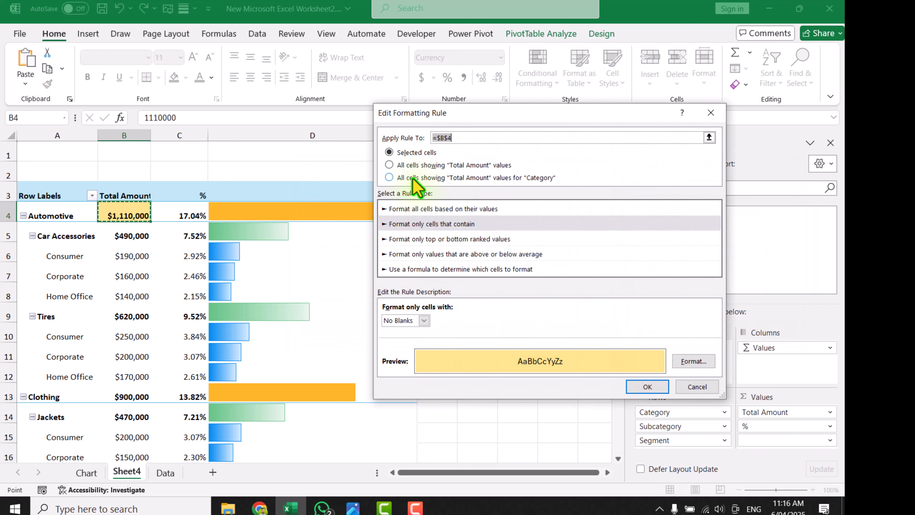
left_click(389, 177)
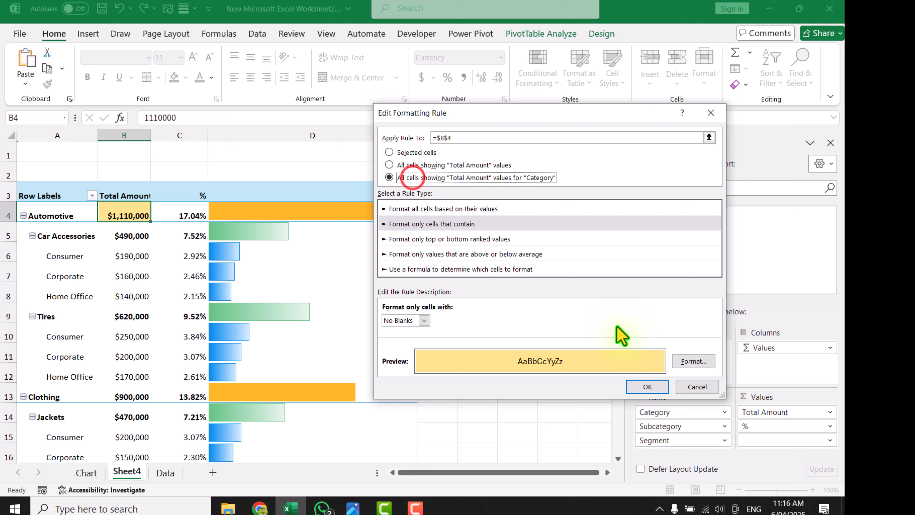
left_click(660, 386)
left_click(785, 332)
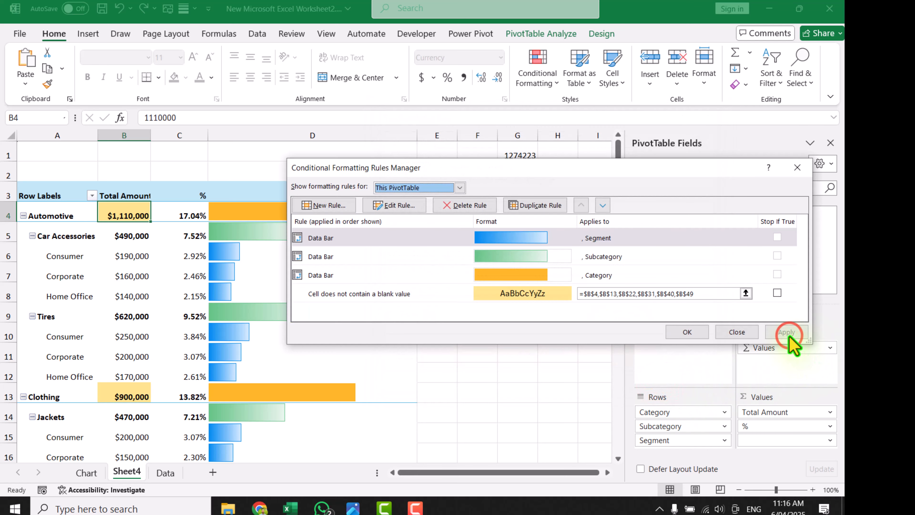
key("Return")
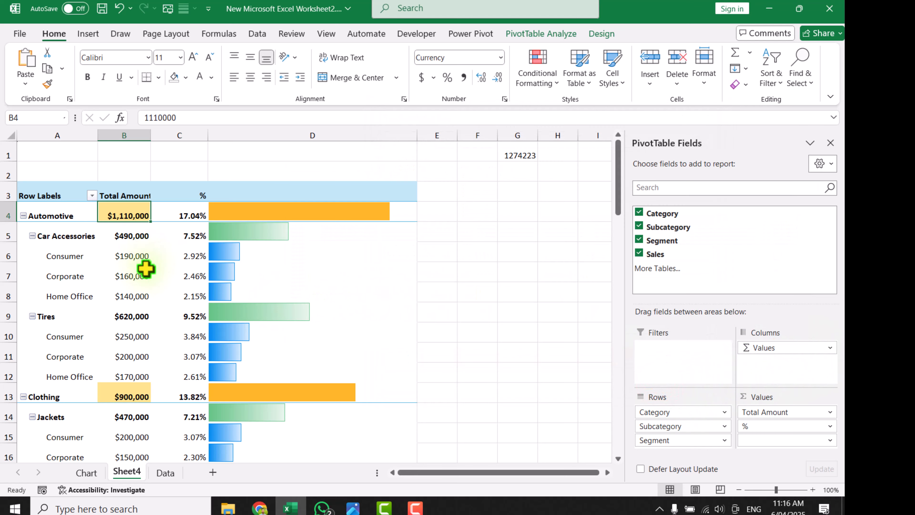
Start a new formatting rule on the Automotive percentage in C4 that formats only cells containing No Blanks
left_click(175, 216)
left_click(544, 83)
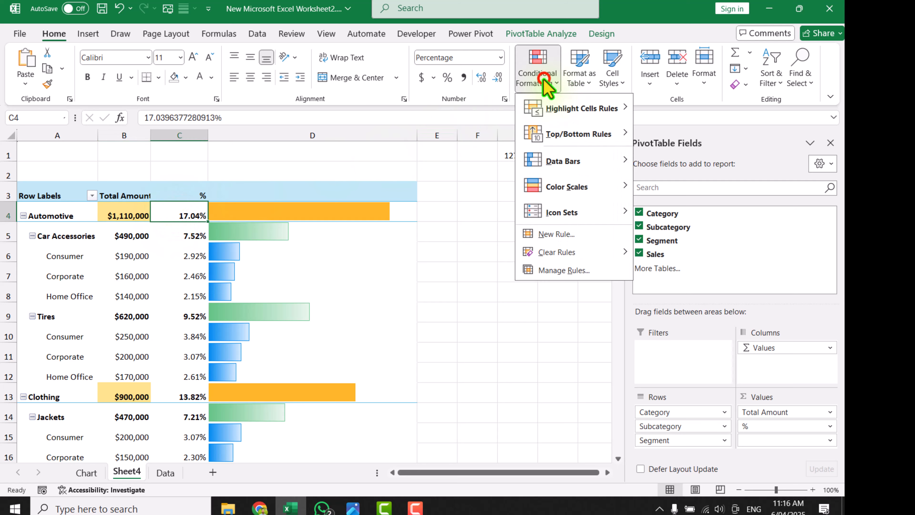
left_click(561, 234)
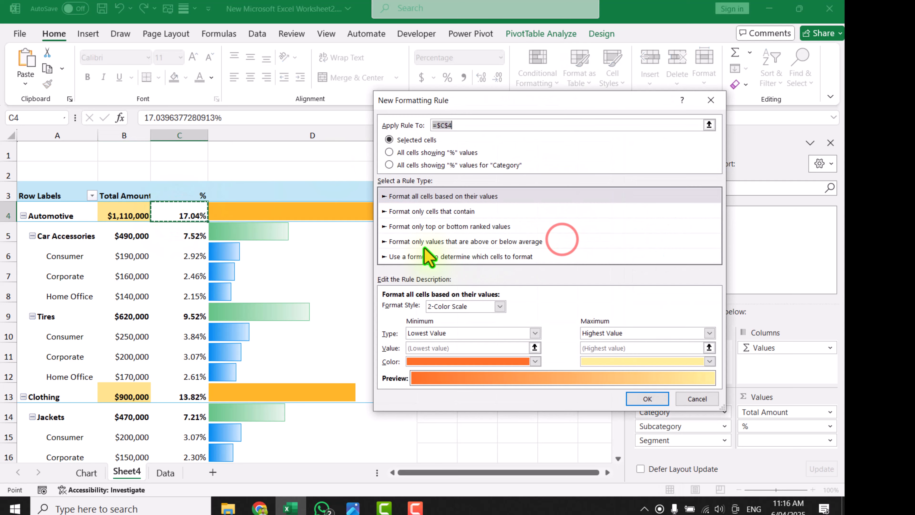
left_click(421, 211)
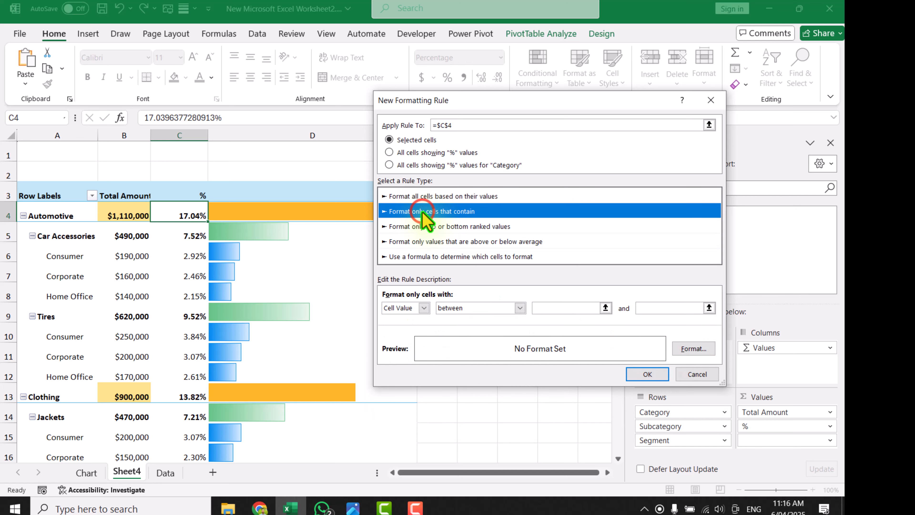
left_click(424, 307)
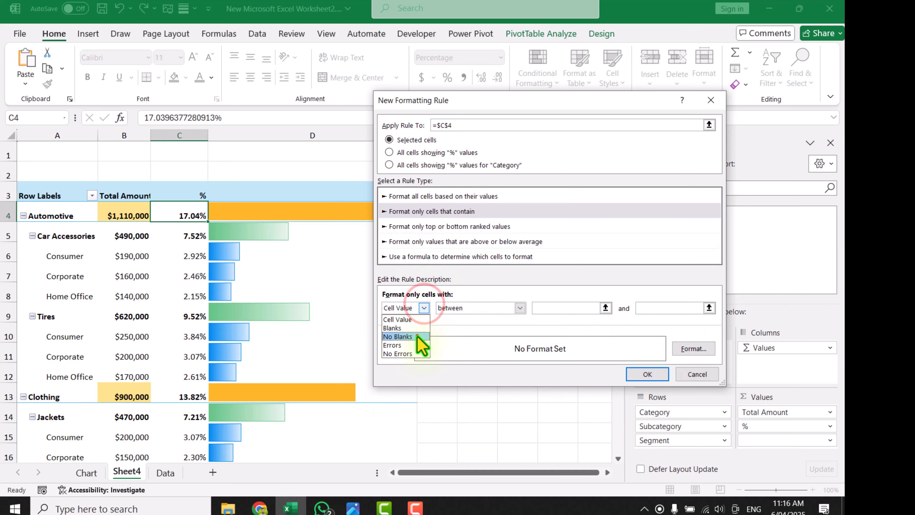
left_click(418, 334)
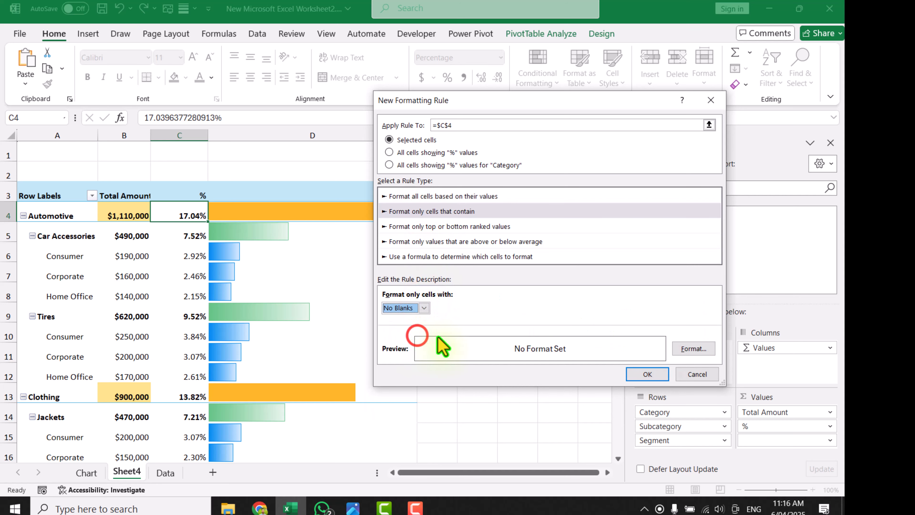
Give the percentage rule the same custom light yellow fill, #FFE38B
left_click(684, 348)
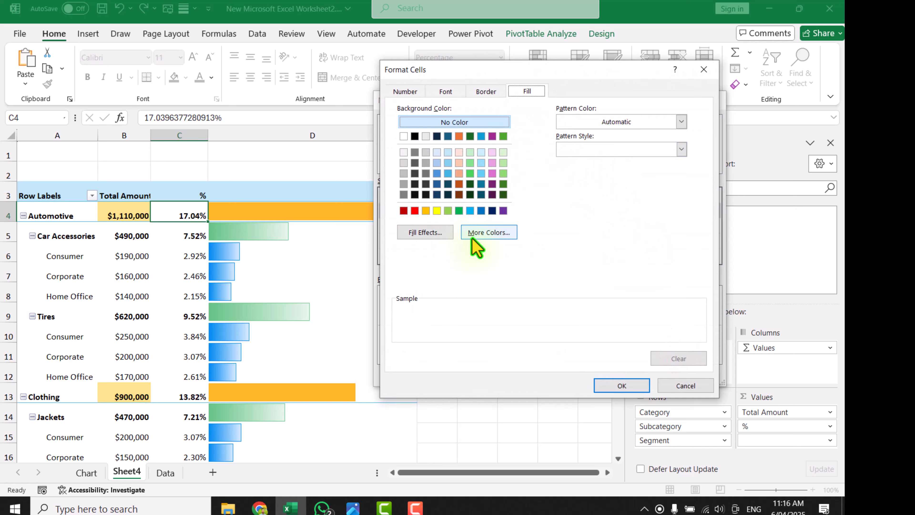
left_click(488, 232)
left_click(517, 159)
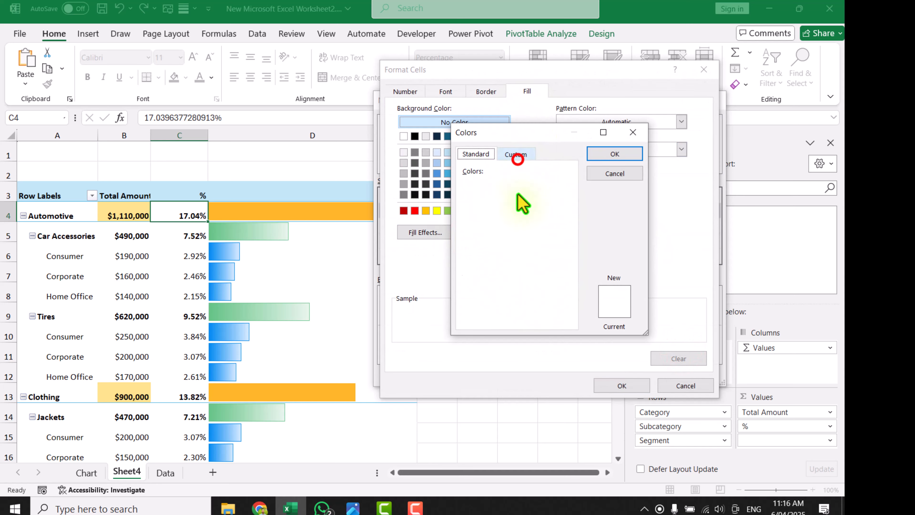
left_click(542, 318)
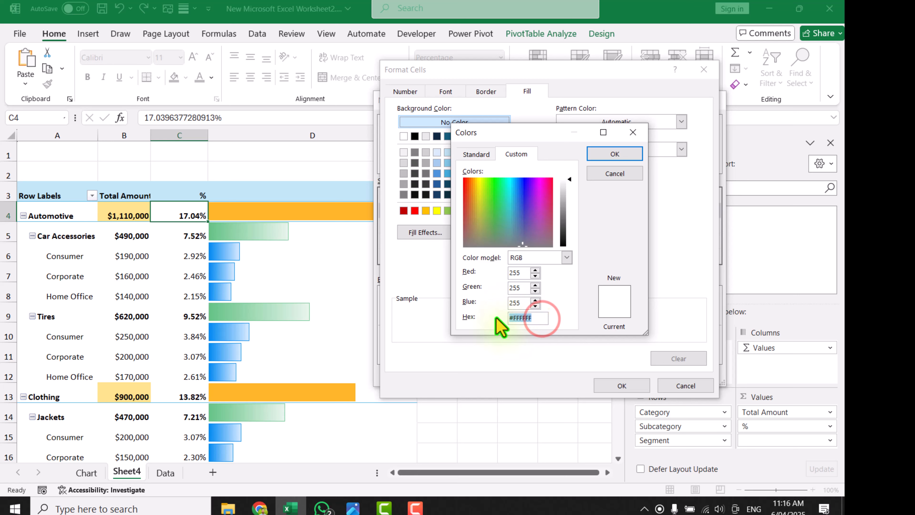
key("ctrl+v")
left_click(605, 154)
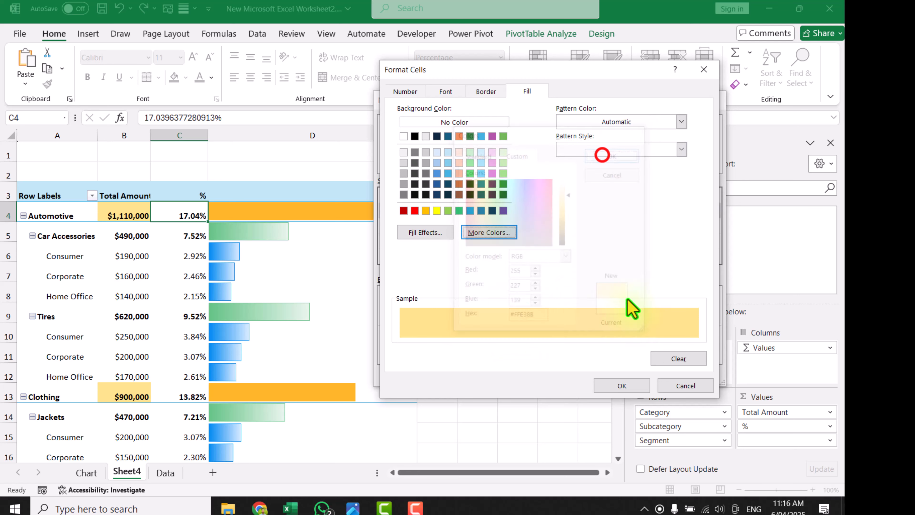
left_click(641, 383)
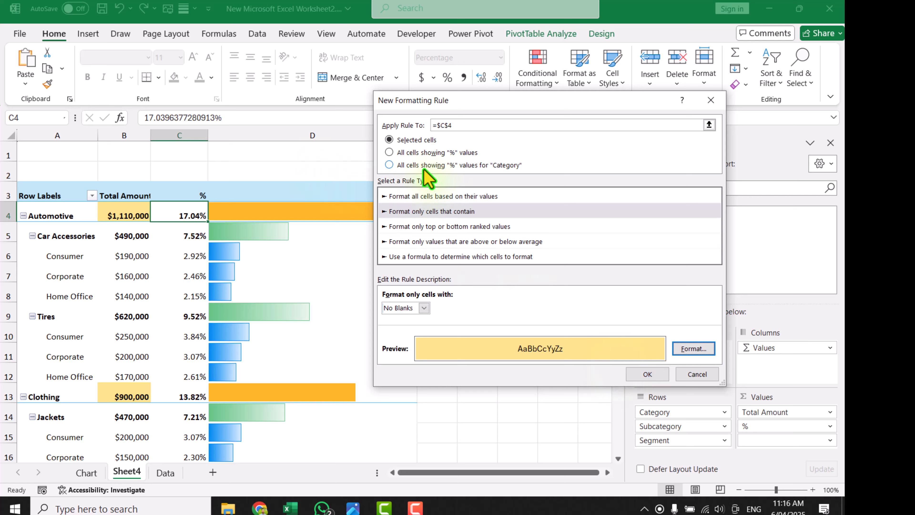
Apply the rule to all cells showing "%" values for "Category" and check the fills down the PivotTable
left_click(487, 168)
left_click(662, 372)
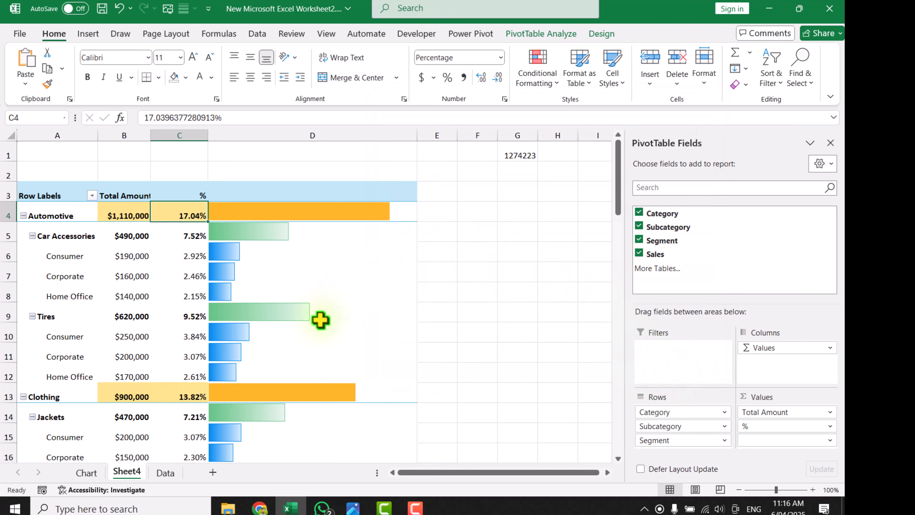
scroll(320, 320, "down", 1)
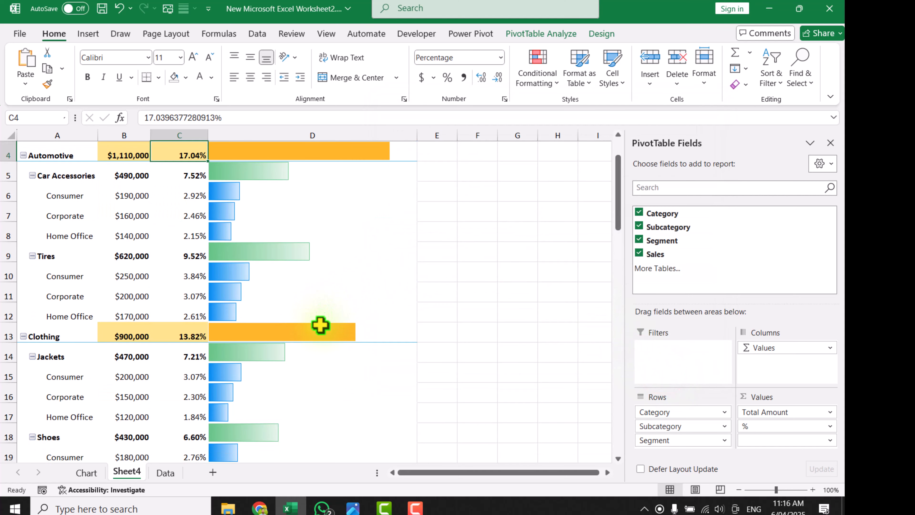
scroll(320, 324, "down", 12)
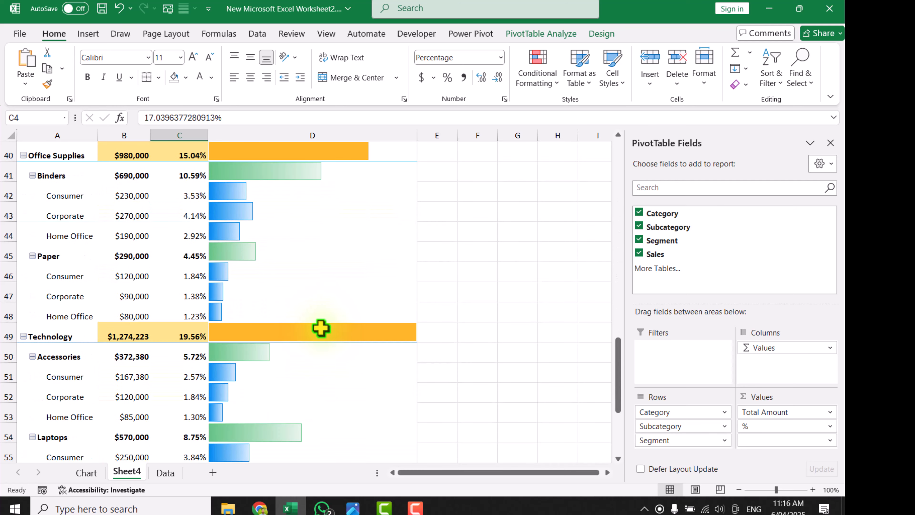
scroll(211, 292, "up", 13)
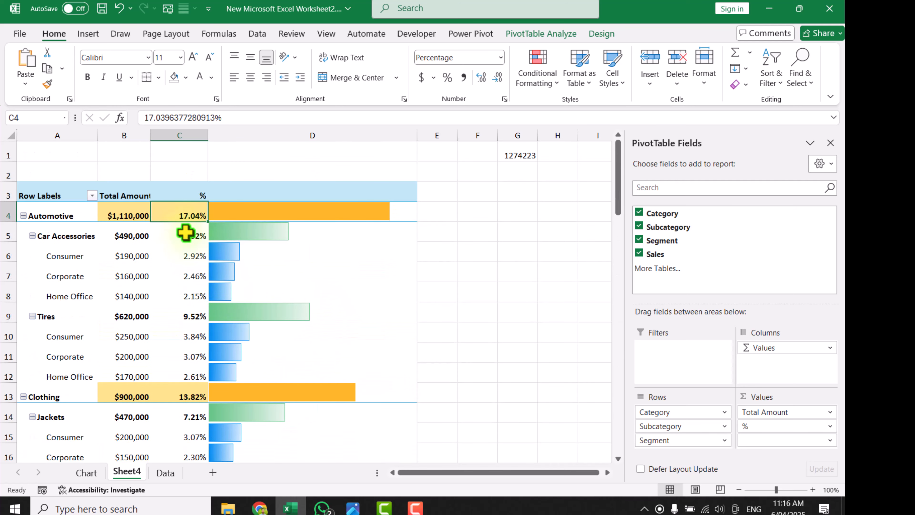
Add a No Blanks rule with a light green fill from B5 to all "Total Amount" values for "Subcategory"
mouse_move(133, 235)
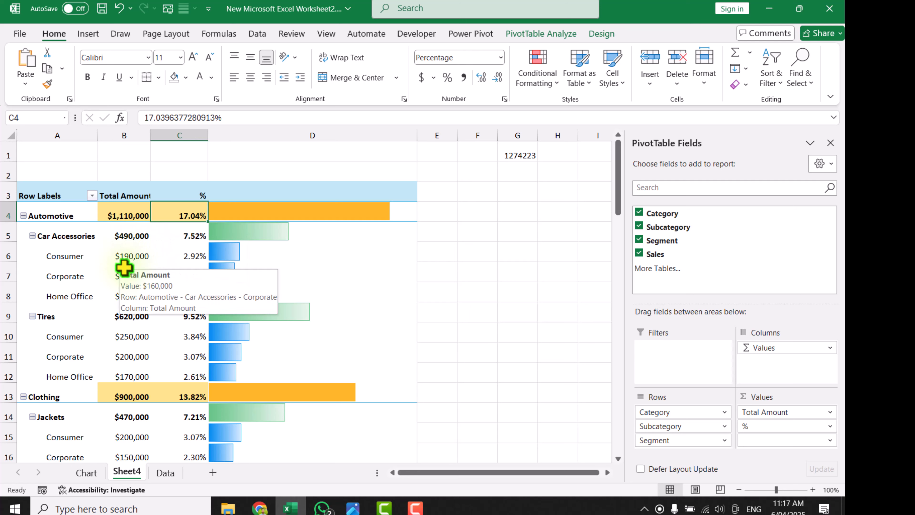
left_click(130, 239)
left_click(535, 81)
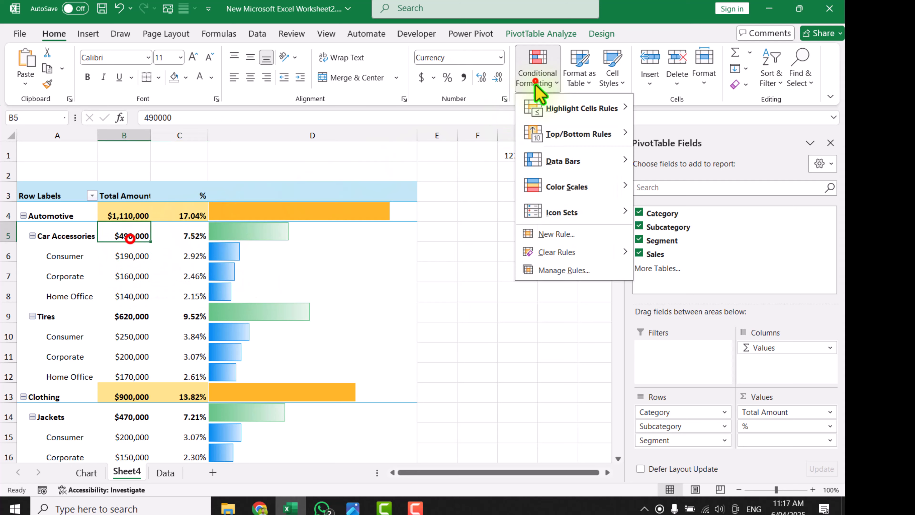
left_click(551, 232)
left_click(431, 151)
left_click(441, 200)
left_click(418, 292)
left_click(416, 324)
left_click(678, 333)
Add a No Blanks rule with a light green fill from C5 to all "%" values for "Subcategory"
left_click(198, 232)
left_click(541, 75)
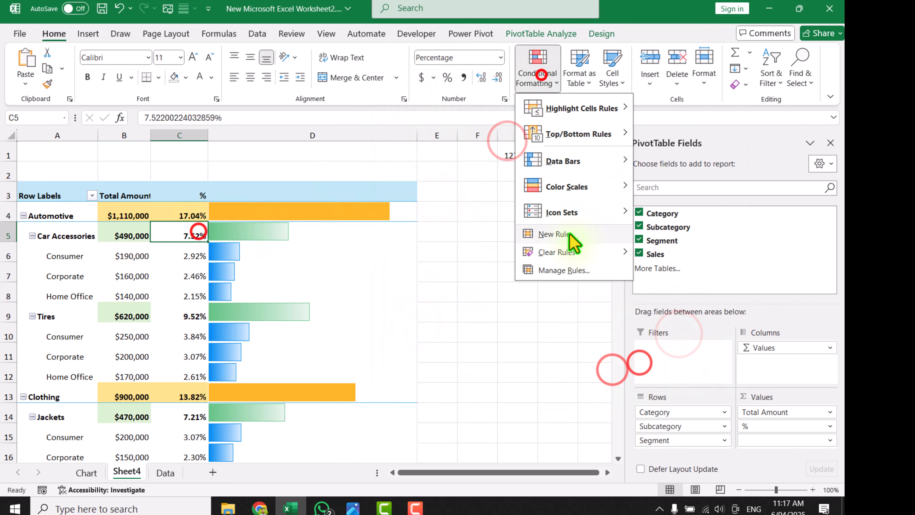
left_click(569, 233)
left_click(435, 186)
left_click(421, 283)
left_click(415, 308)
left_click(702, 326)
left_click(497, 129)
Add a No Blanks rule with a light blue fill from B6 to all "Total Amount" values for "Segment"
left_click(541, 77)
left_click(574, 232)
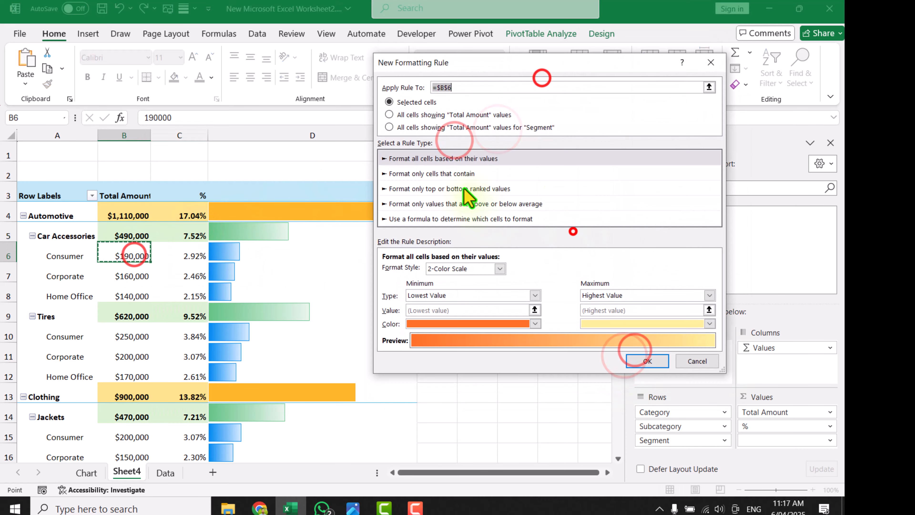
left_click(453, 174)
left_click(427, 268)
left_click(419, 299)
left_click(693, 308)
left_click(447, 116)
left_click(634, 345)
Add a No Blanks rule with a light blue fill from C6 to all "%" values for "Segment"
left_click(196, 250)
left_click(523, 83)
left_click(558, 237)
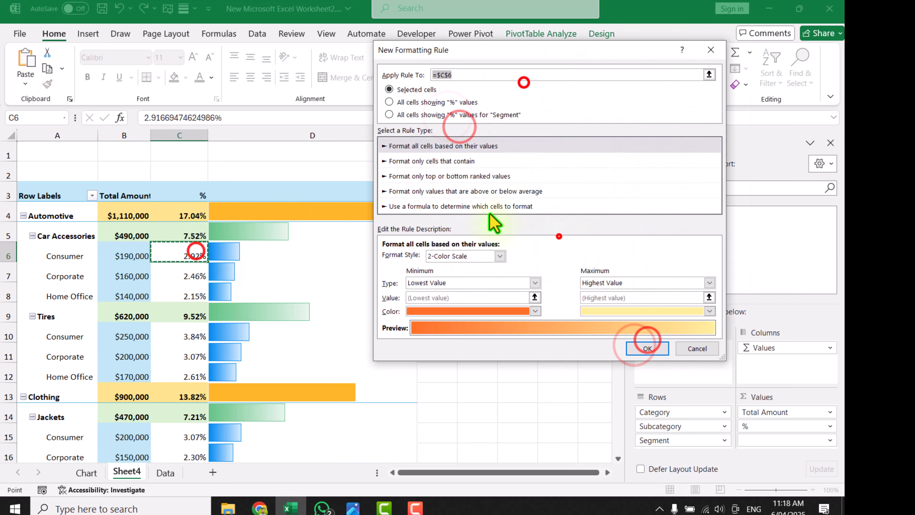
left_click(435, 118)
left_click(437, 159)
left_click(424, 257)
left_click(416, 285)
left_click(694, 300)
left_click(508, 256)
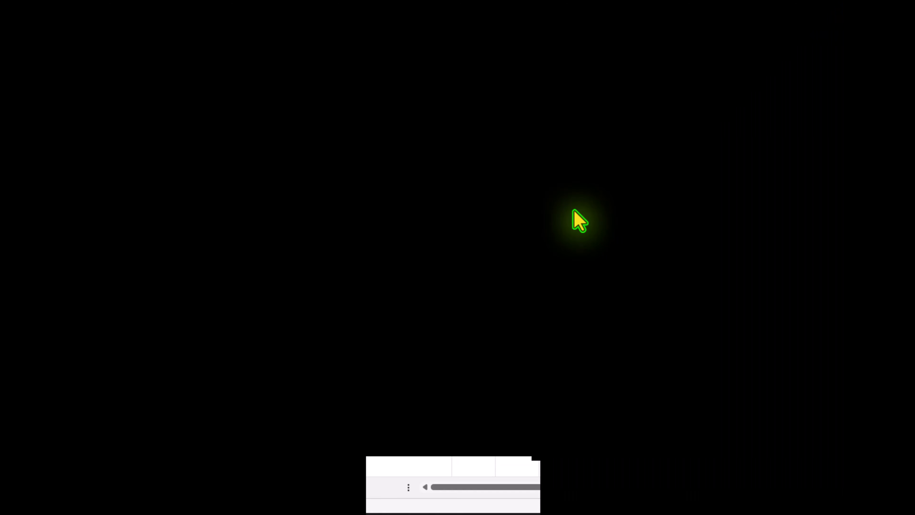
Collapse the entire Category field in the PivotTable and expand only Clothing
right_click(71, 205)
left_click(266, 422)
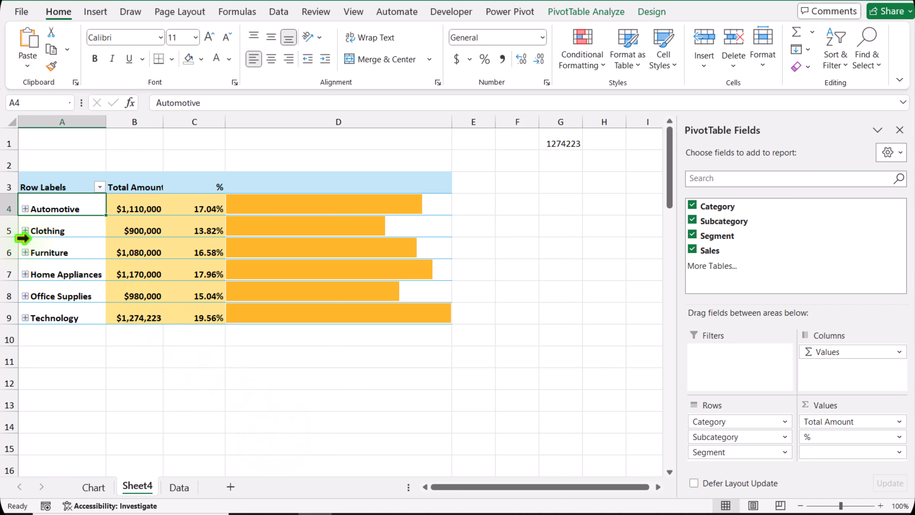
left_click(25, 231)
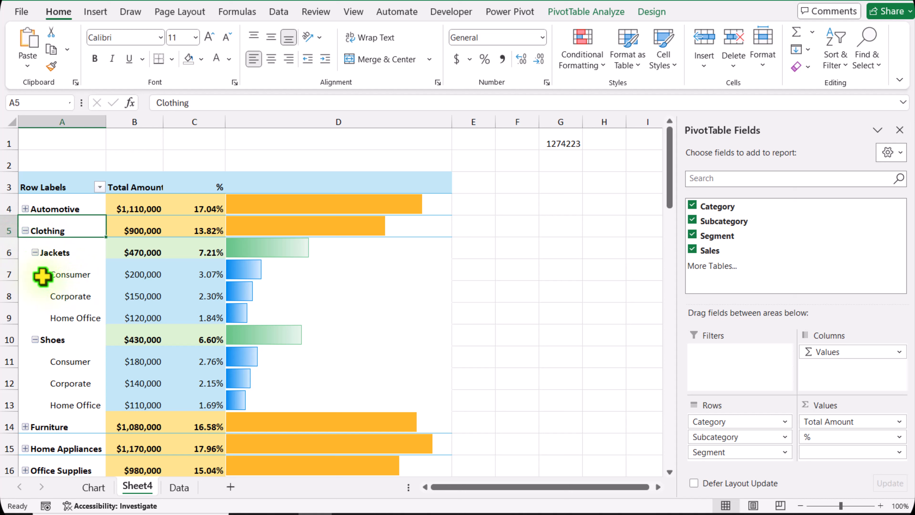
Collapse the Jackets and Shoes subcategories under Clothing and select empty cell B14 outside the PivotTable
left_click(37, 256)
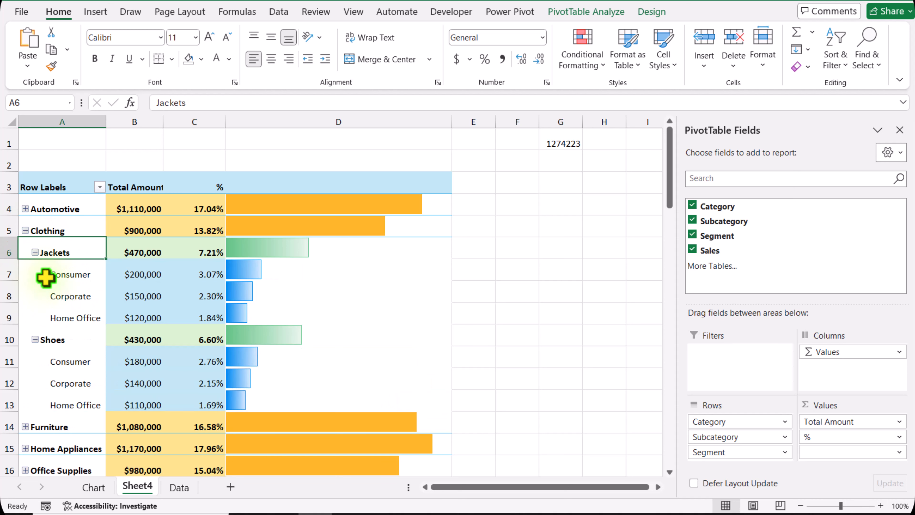
left_click(35, 253)
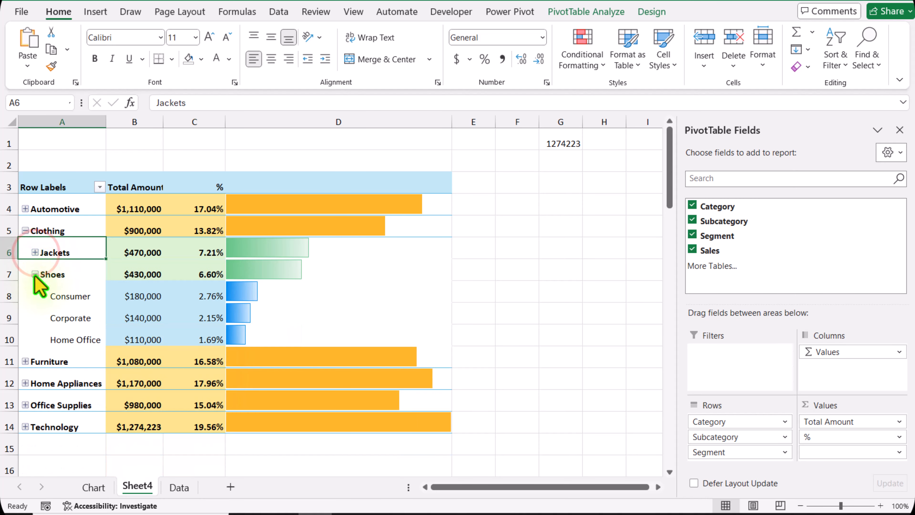
left_click(35, 274)
left_click(128, 427)
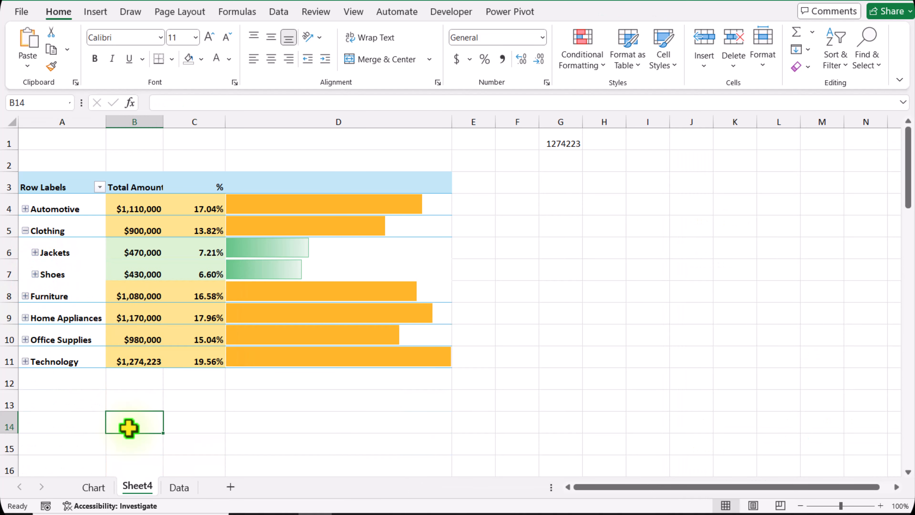